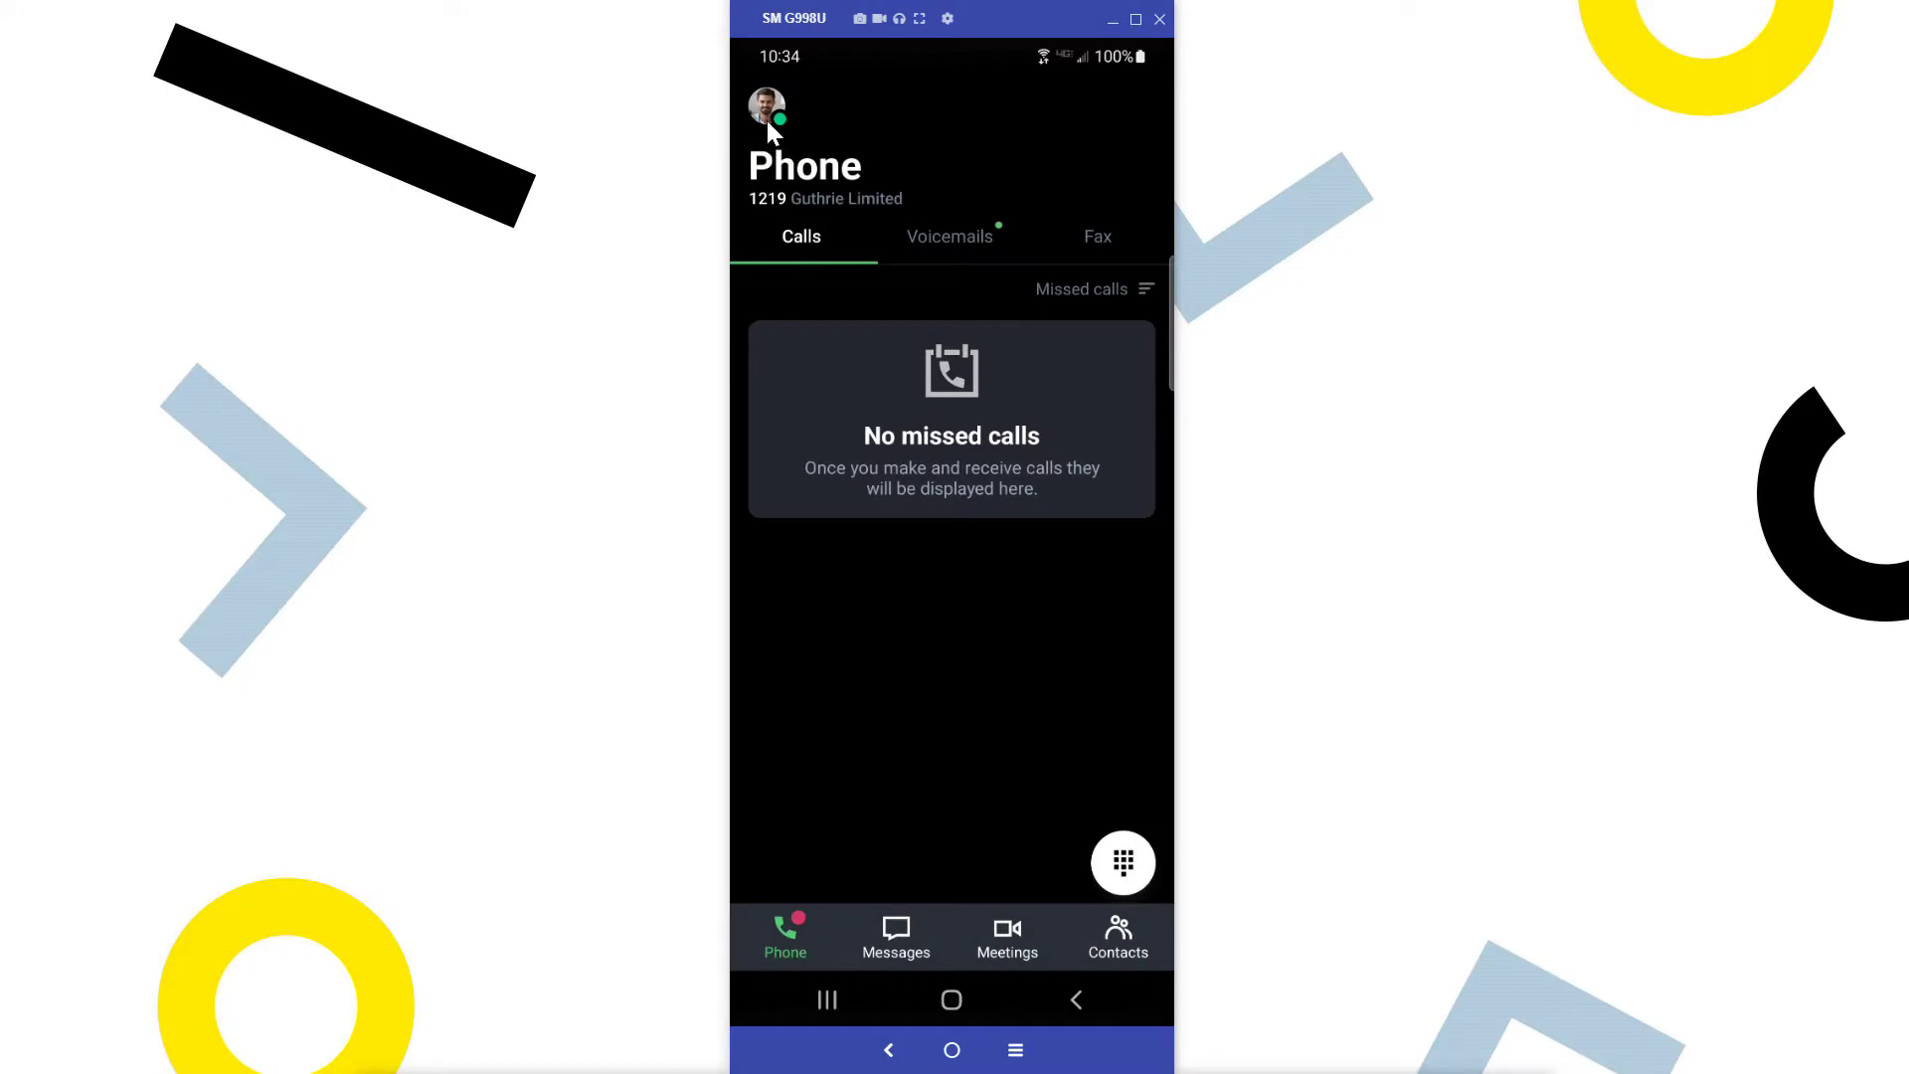
# - Review the account settings down to the end of the list, and return to the Phone page
pyautogui.click(767, 119)
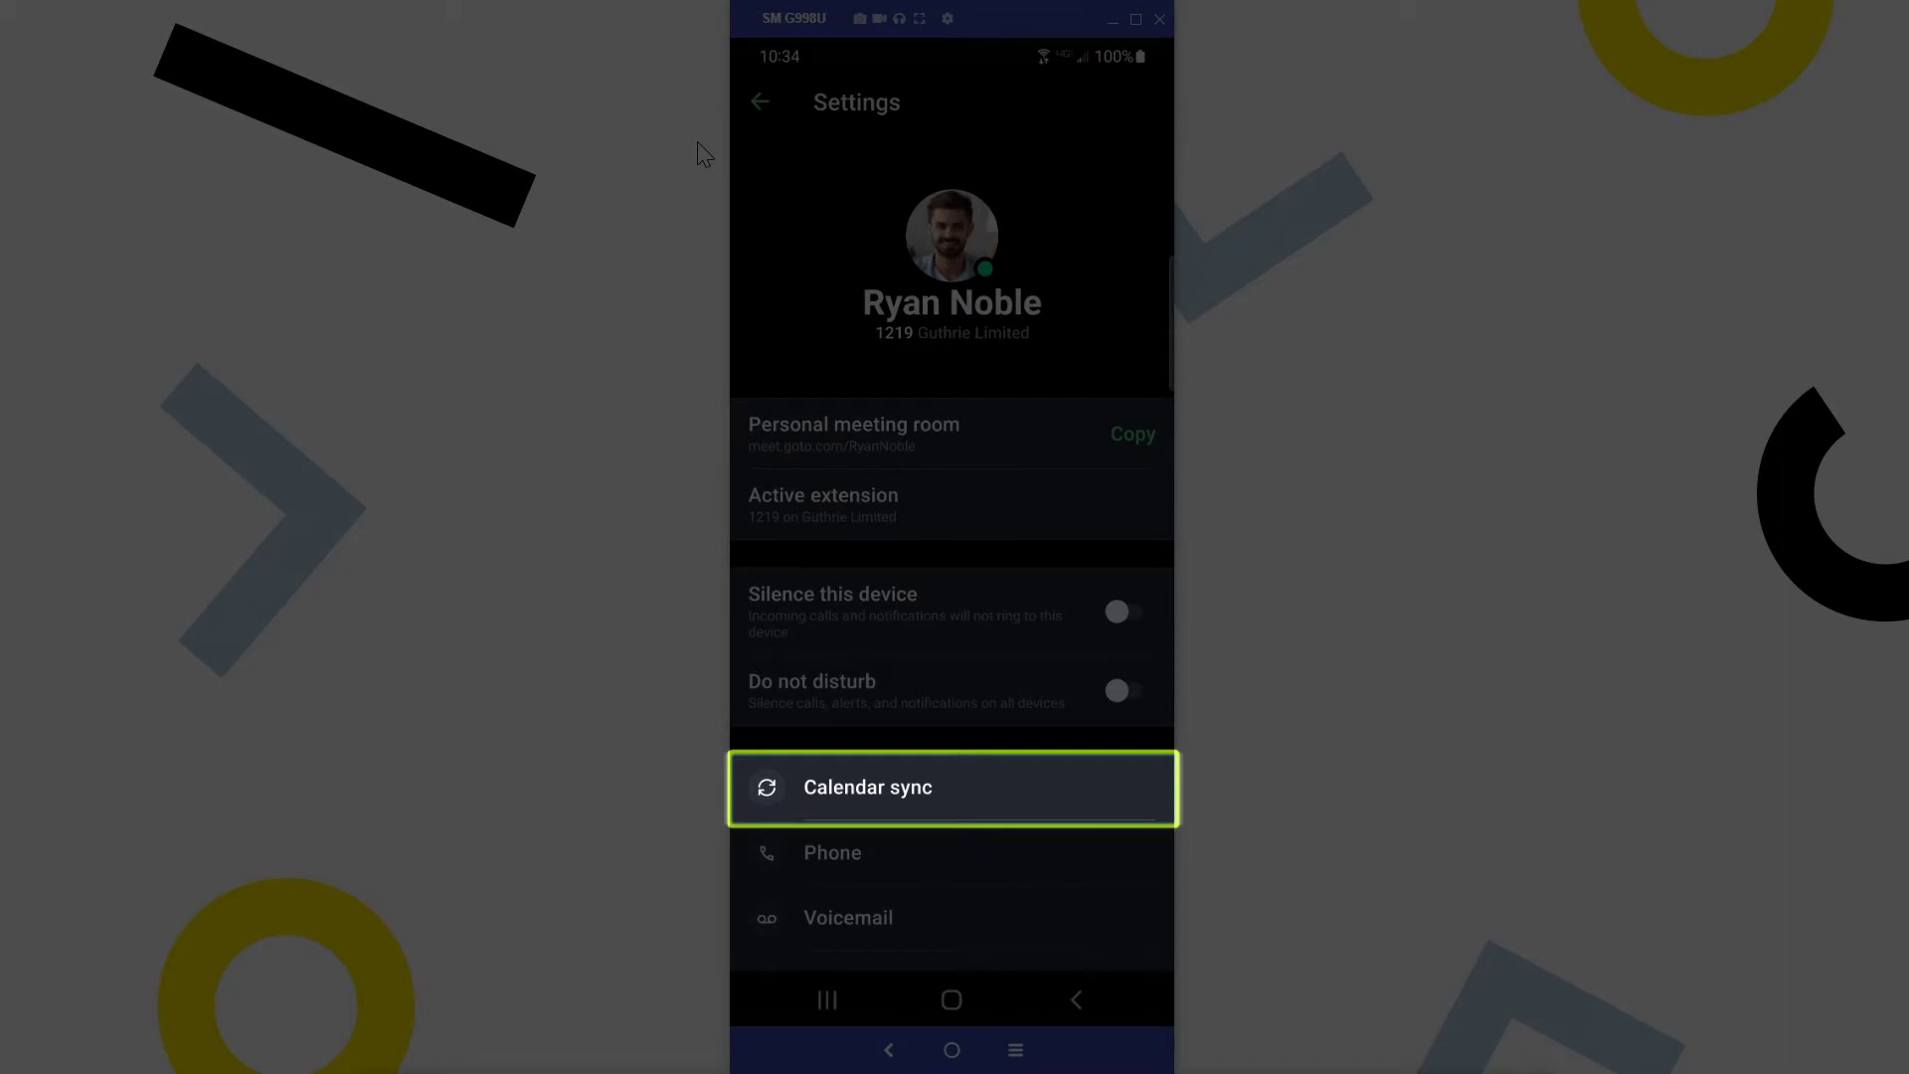
pyautogui.scroll(-4, 939, 742)
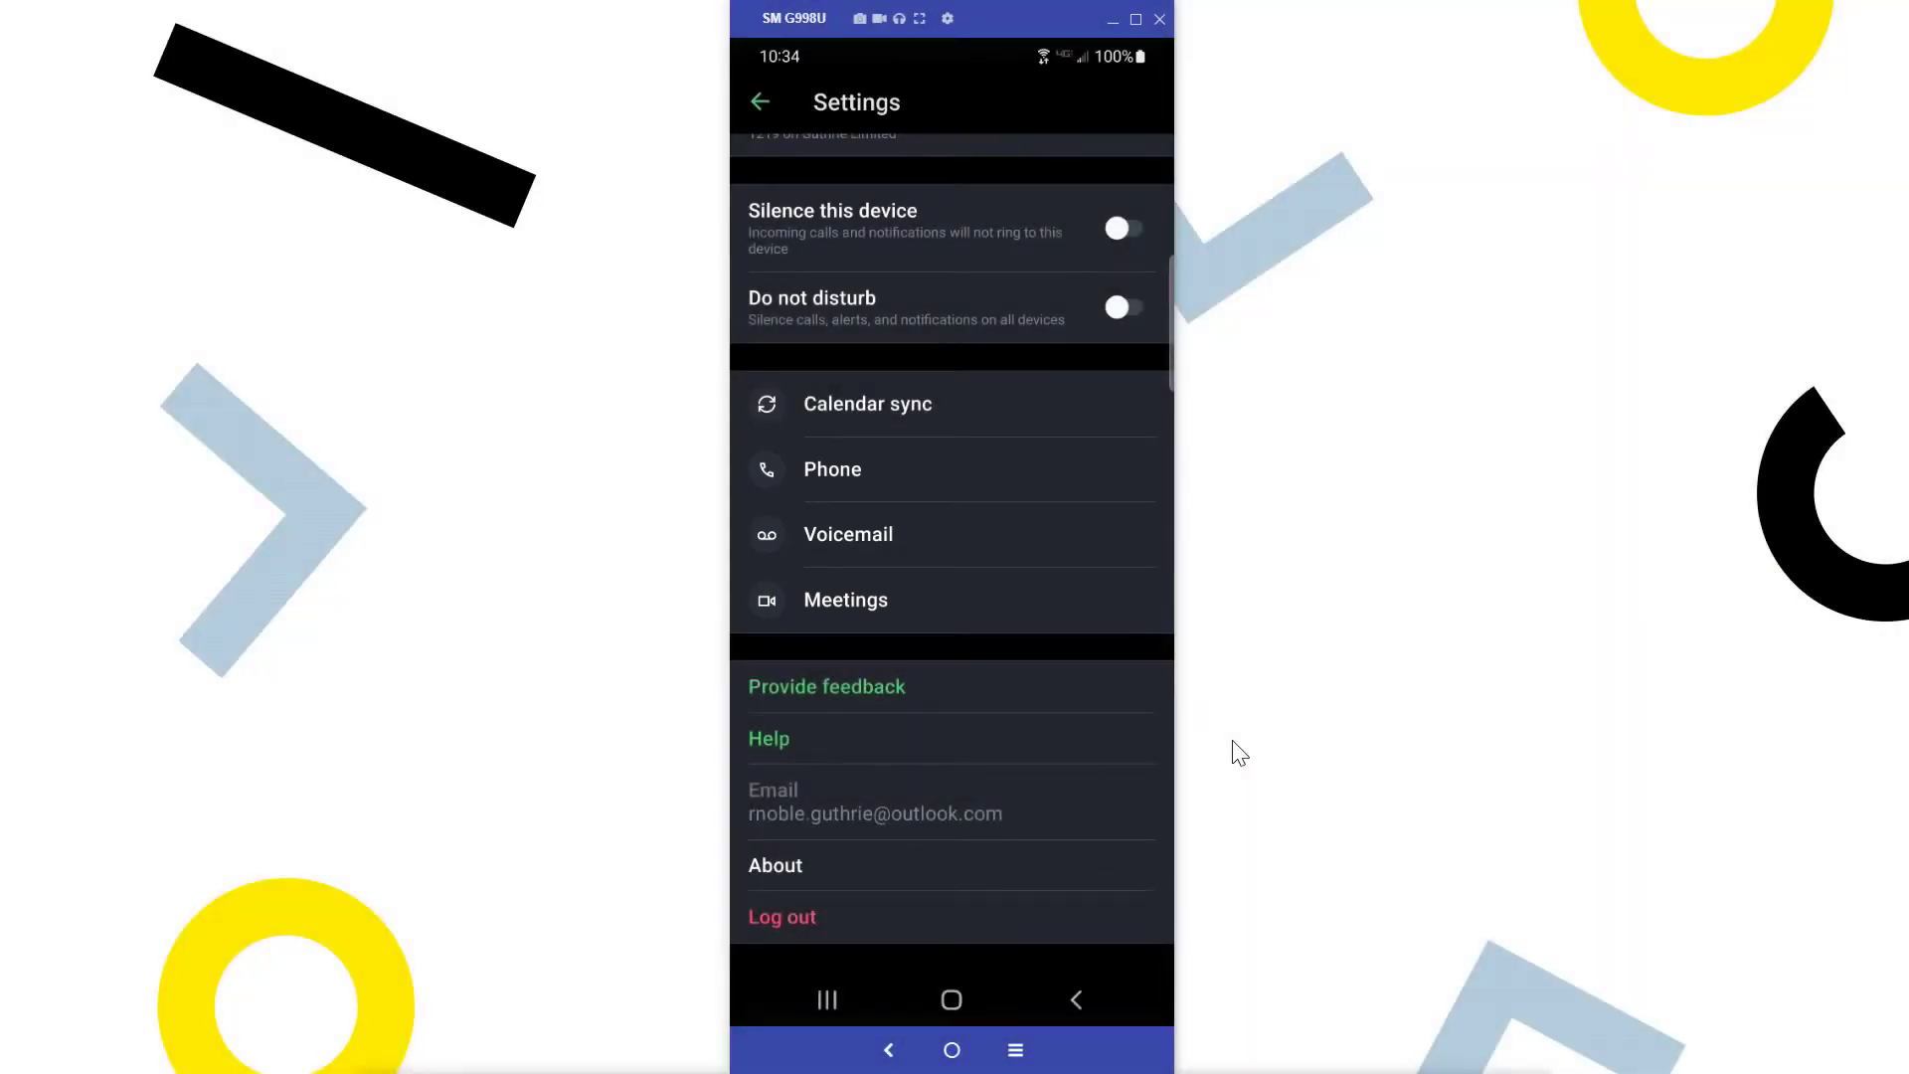
pyautogui.click(762, 100)
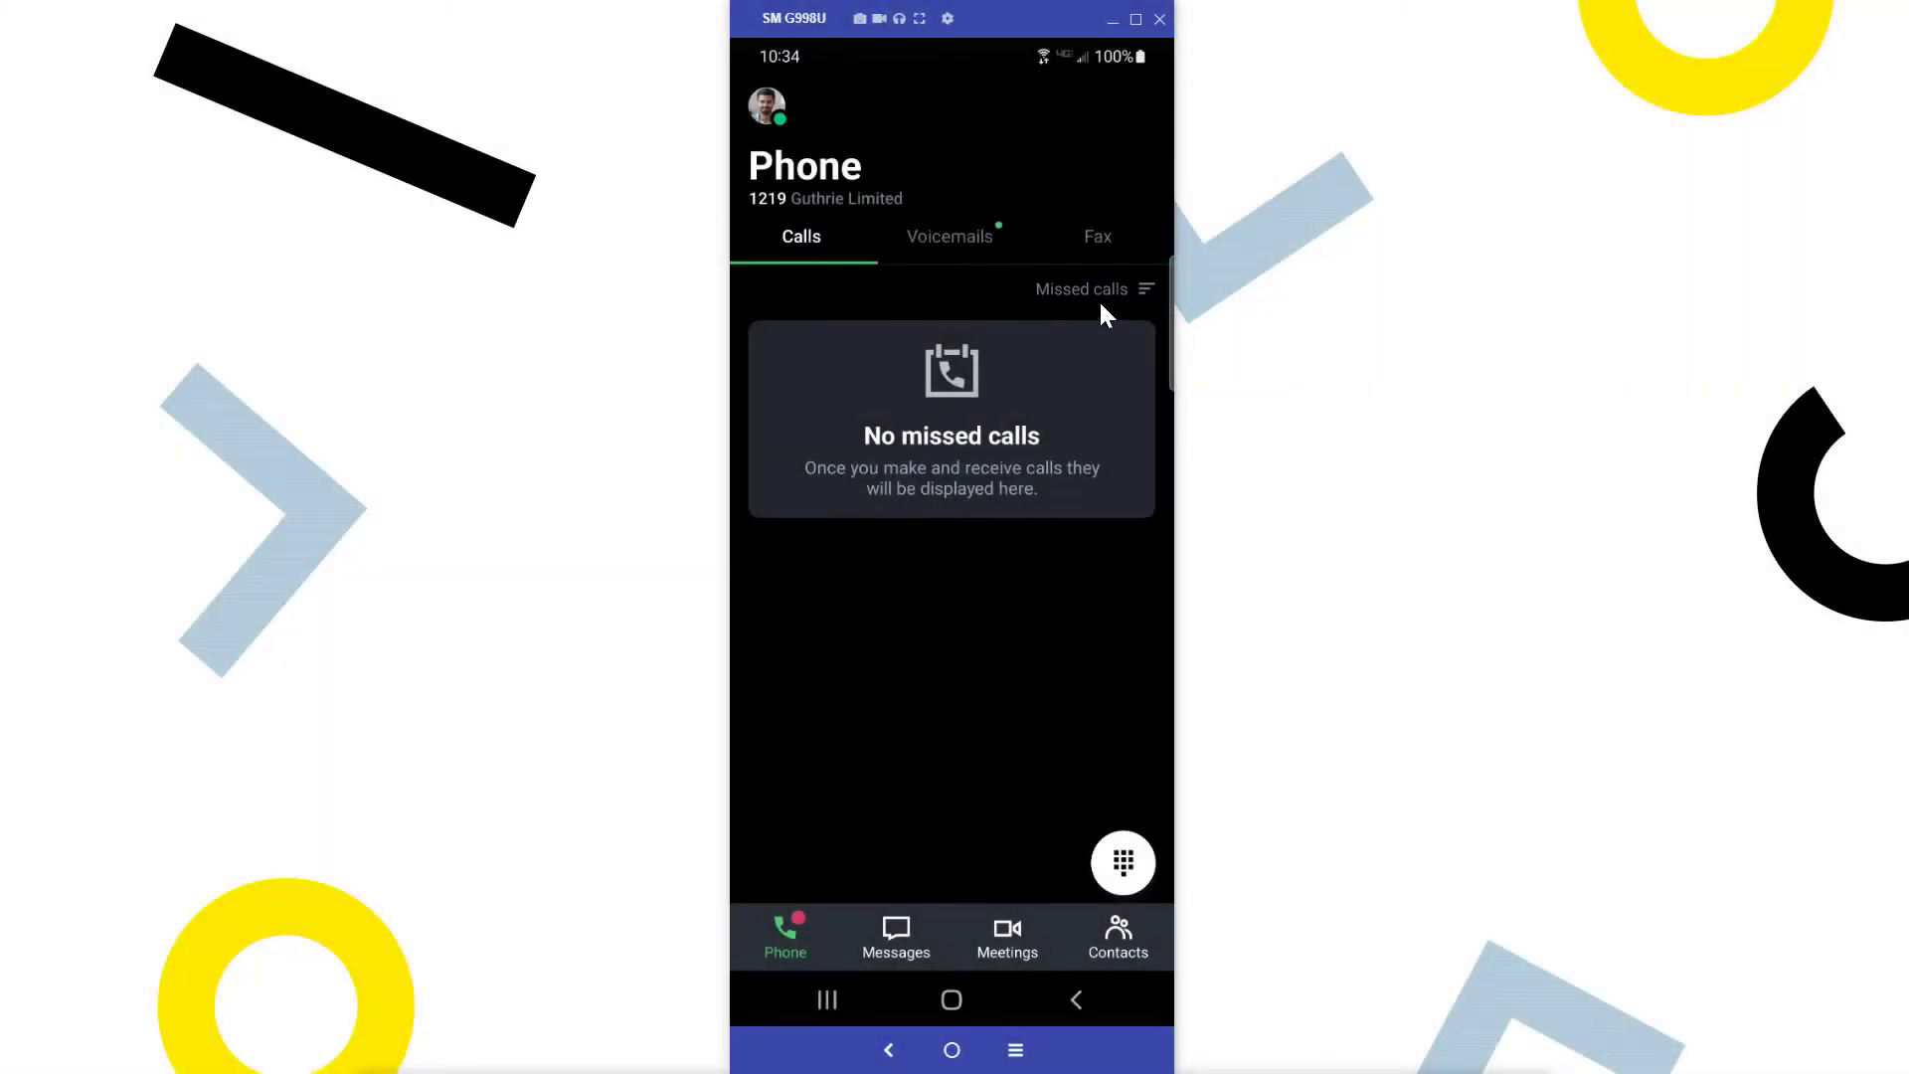
# - Filter the call history to show all calls
pyautogui.click(1104, 290)
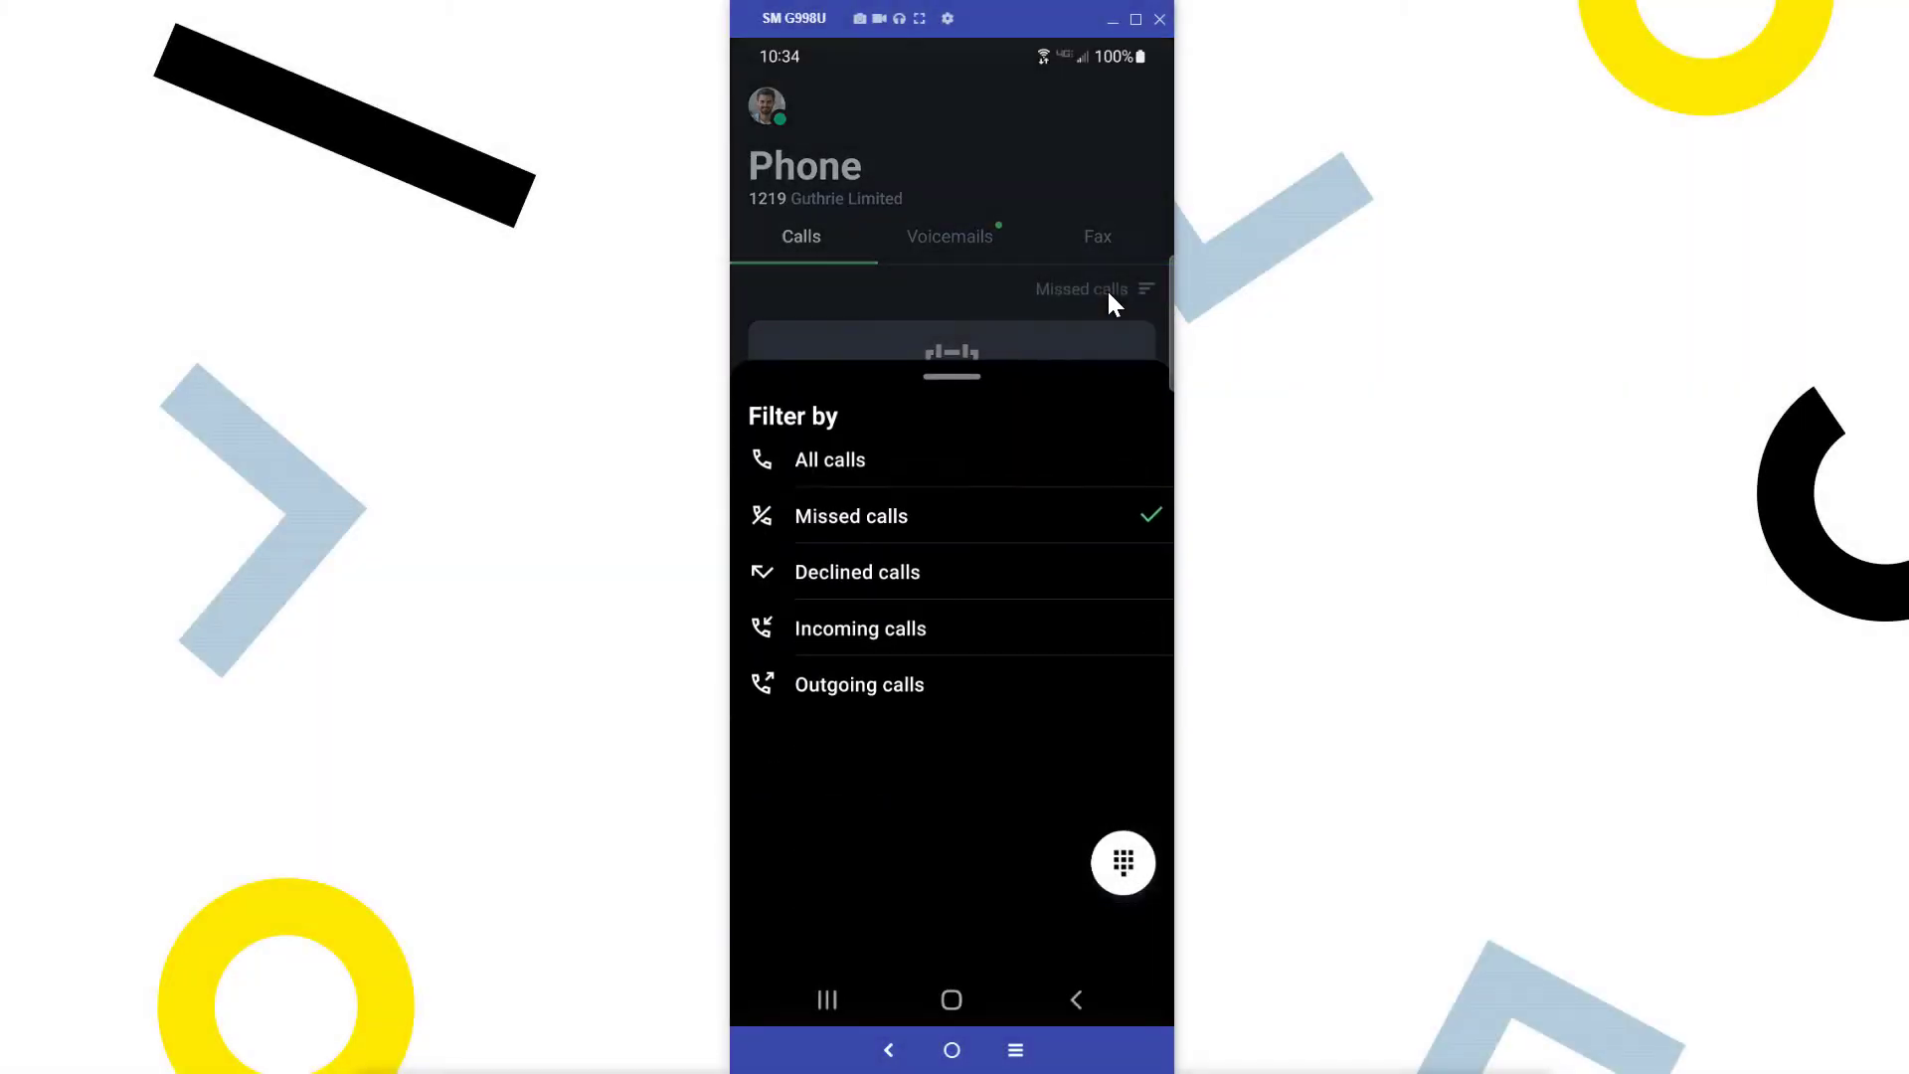
pyautogui.click(1019, 456)
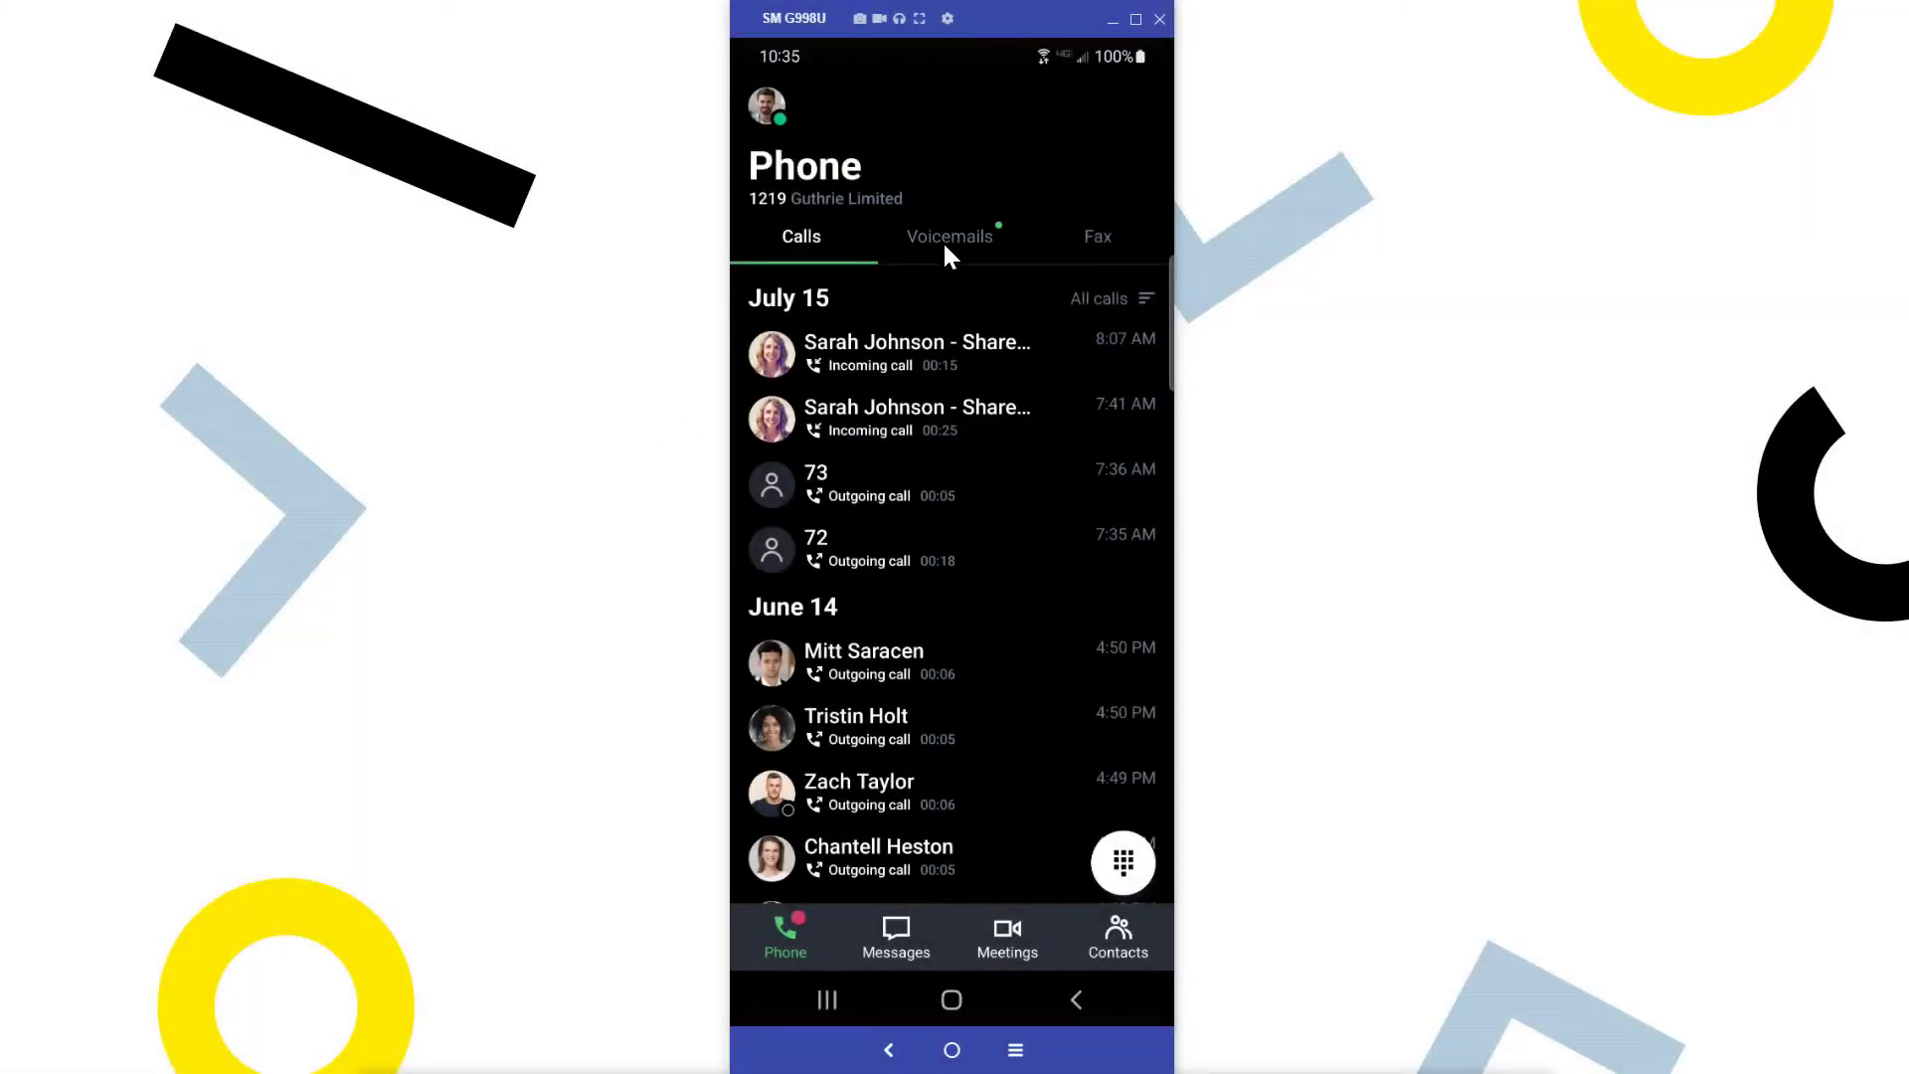
# - Examine the playback controls and details of the May 12 voicemail, and return to the voicemail list
pyautogui.click(945, 243)
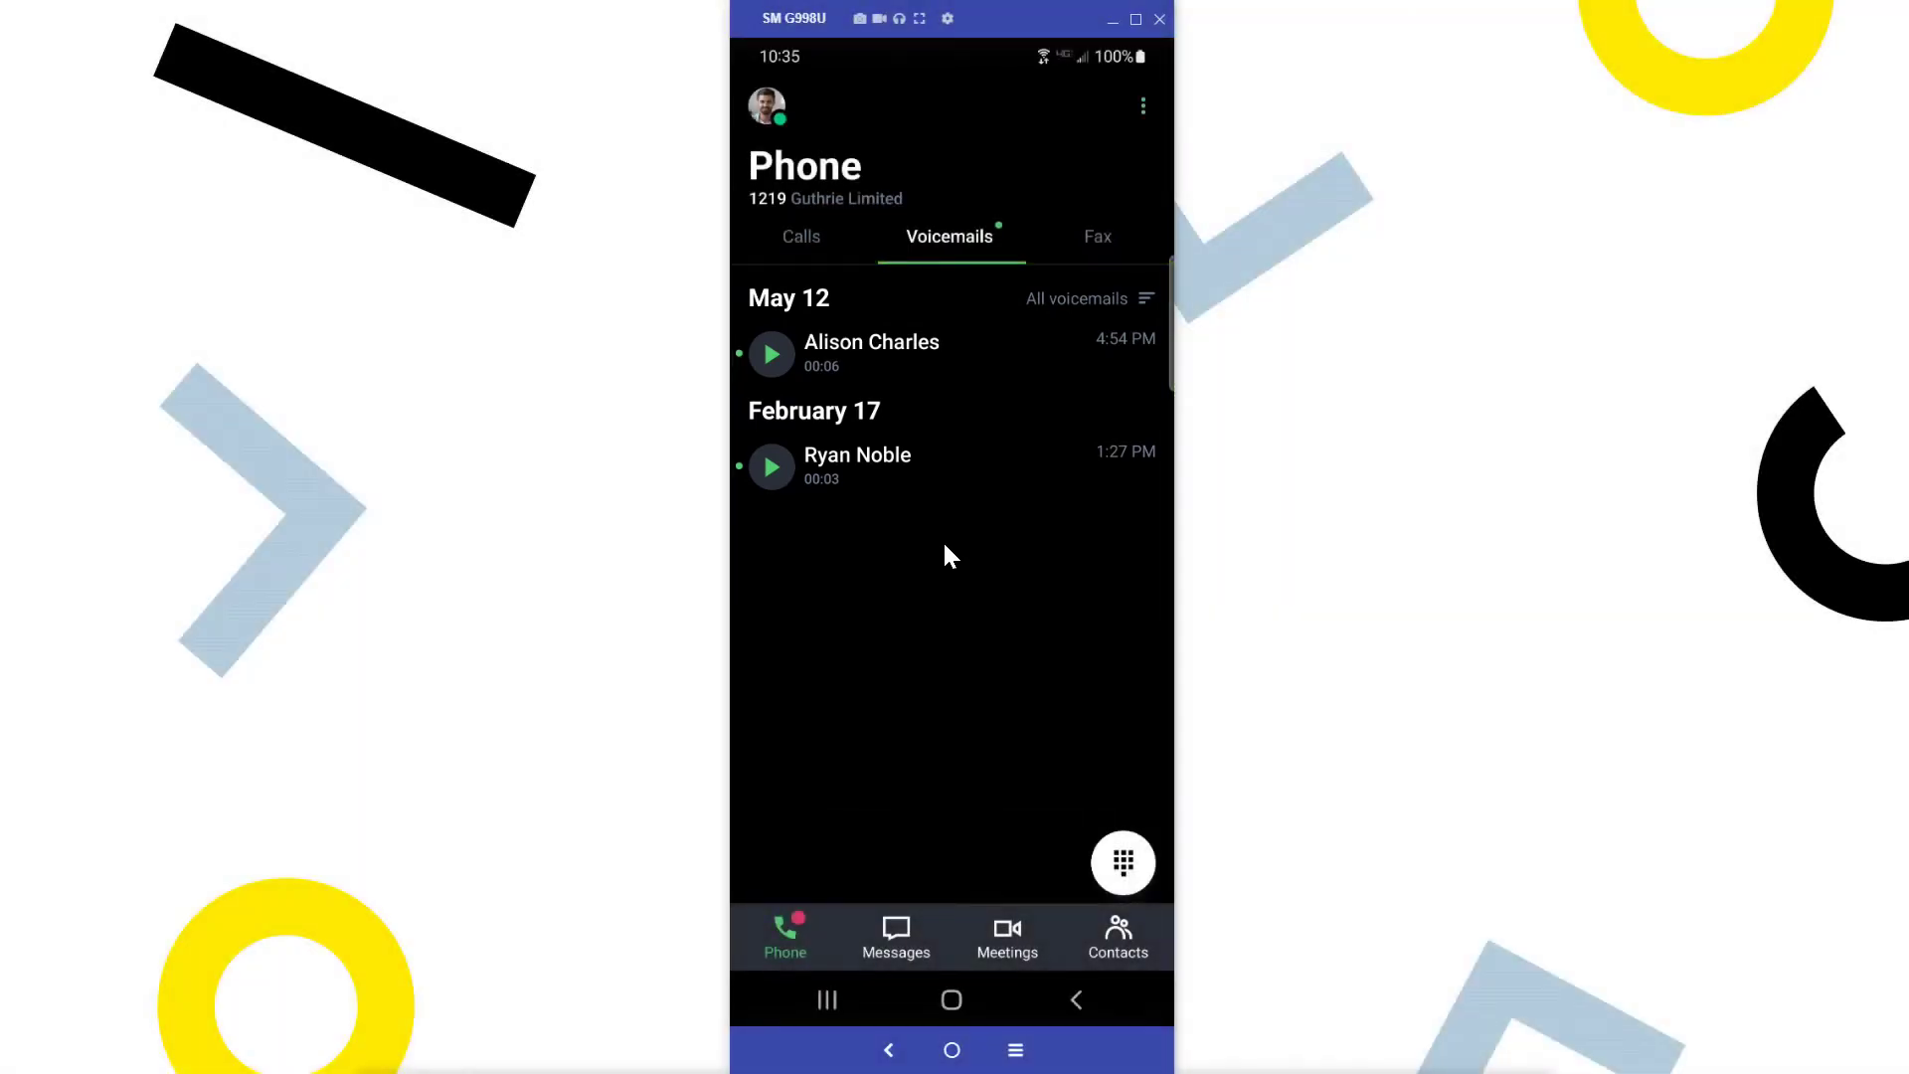
pyautogui.click(935, 353)
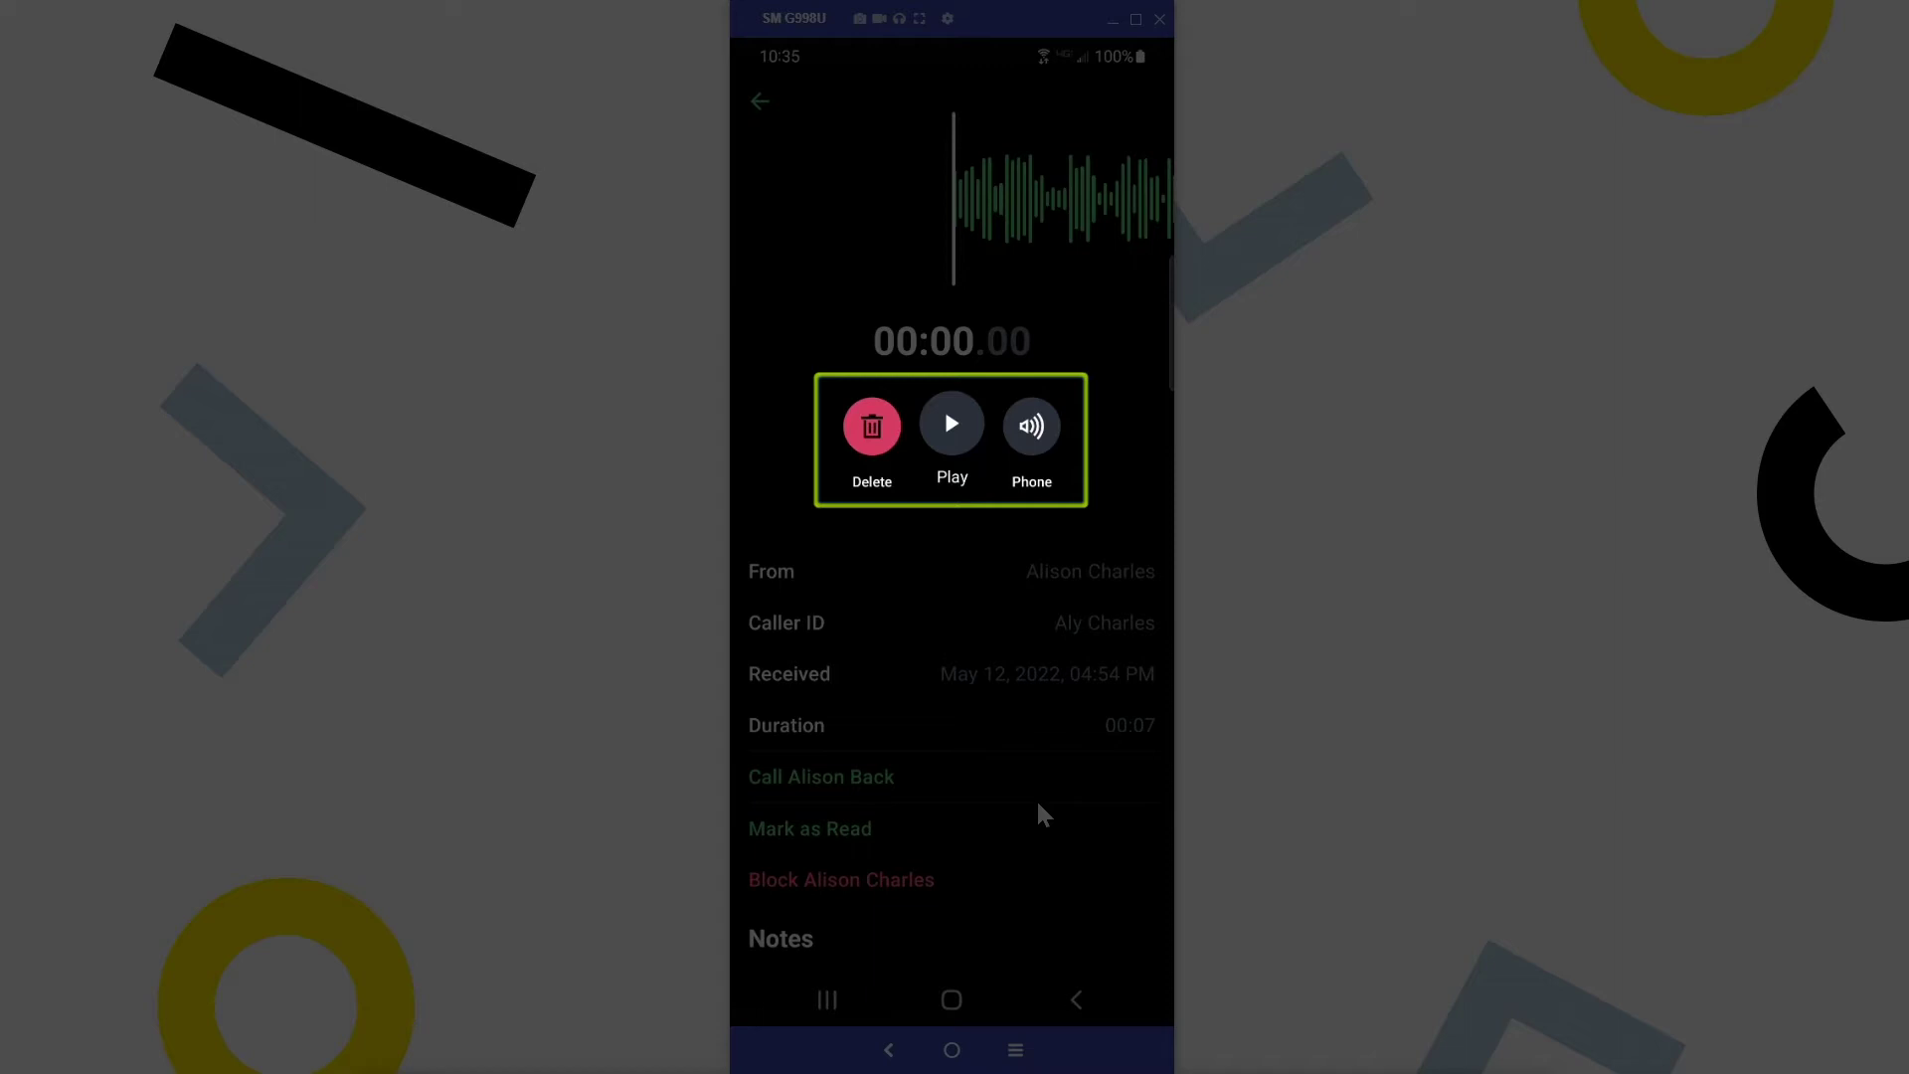
pyautogui.scroll(-1, 1039, 814)
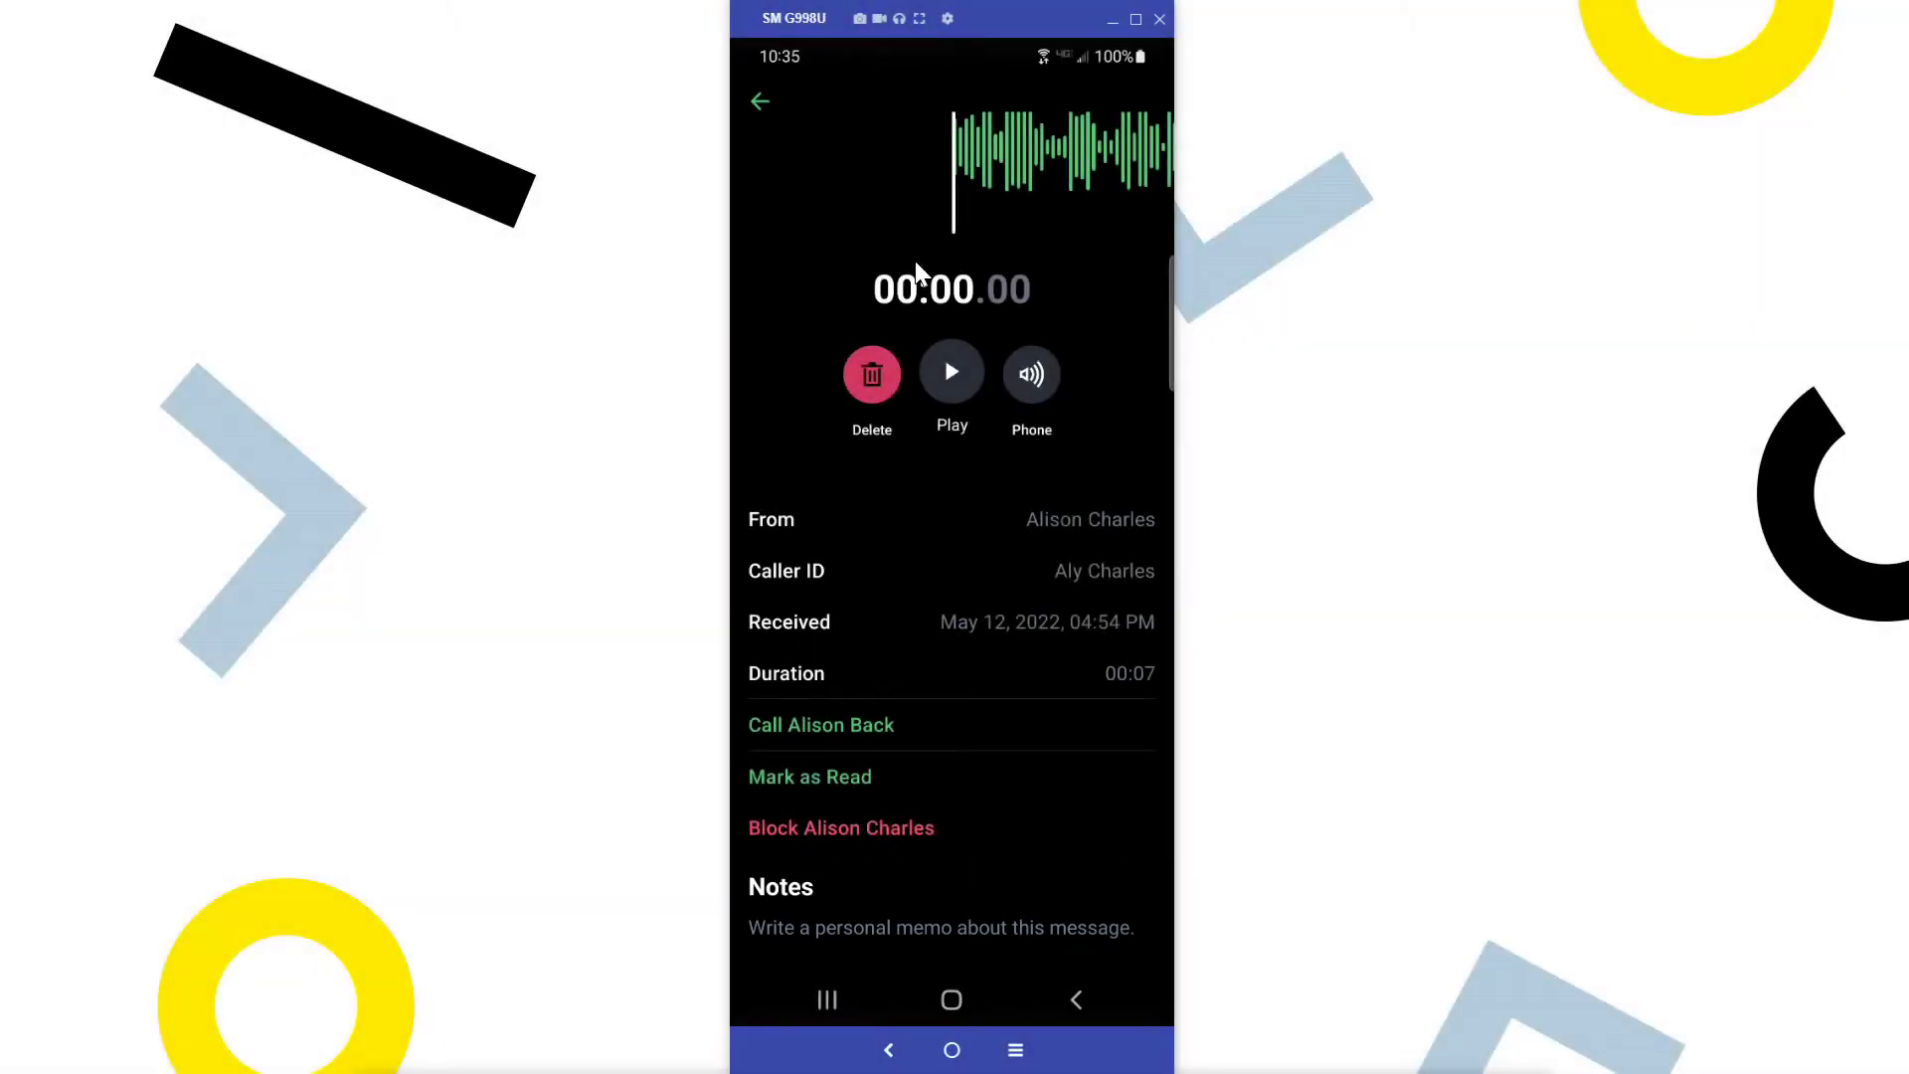
pyautogui.click(760, 101)
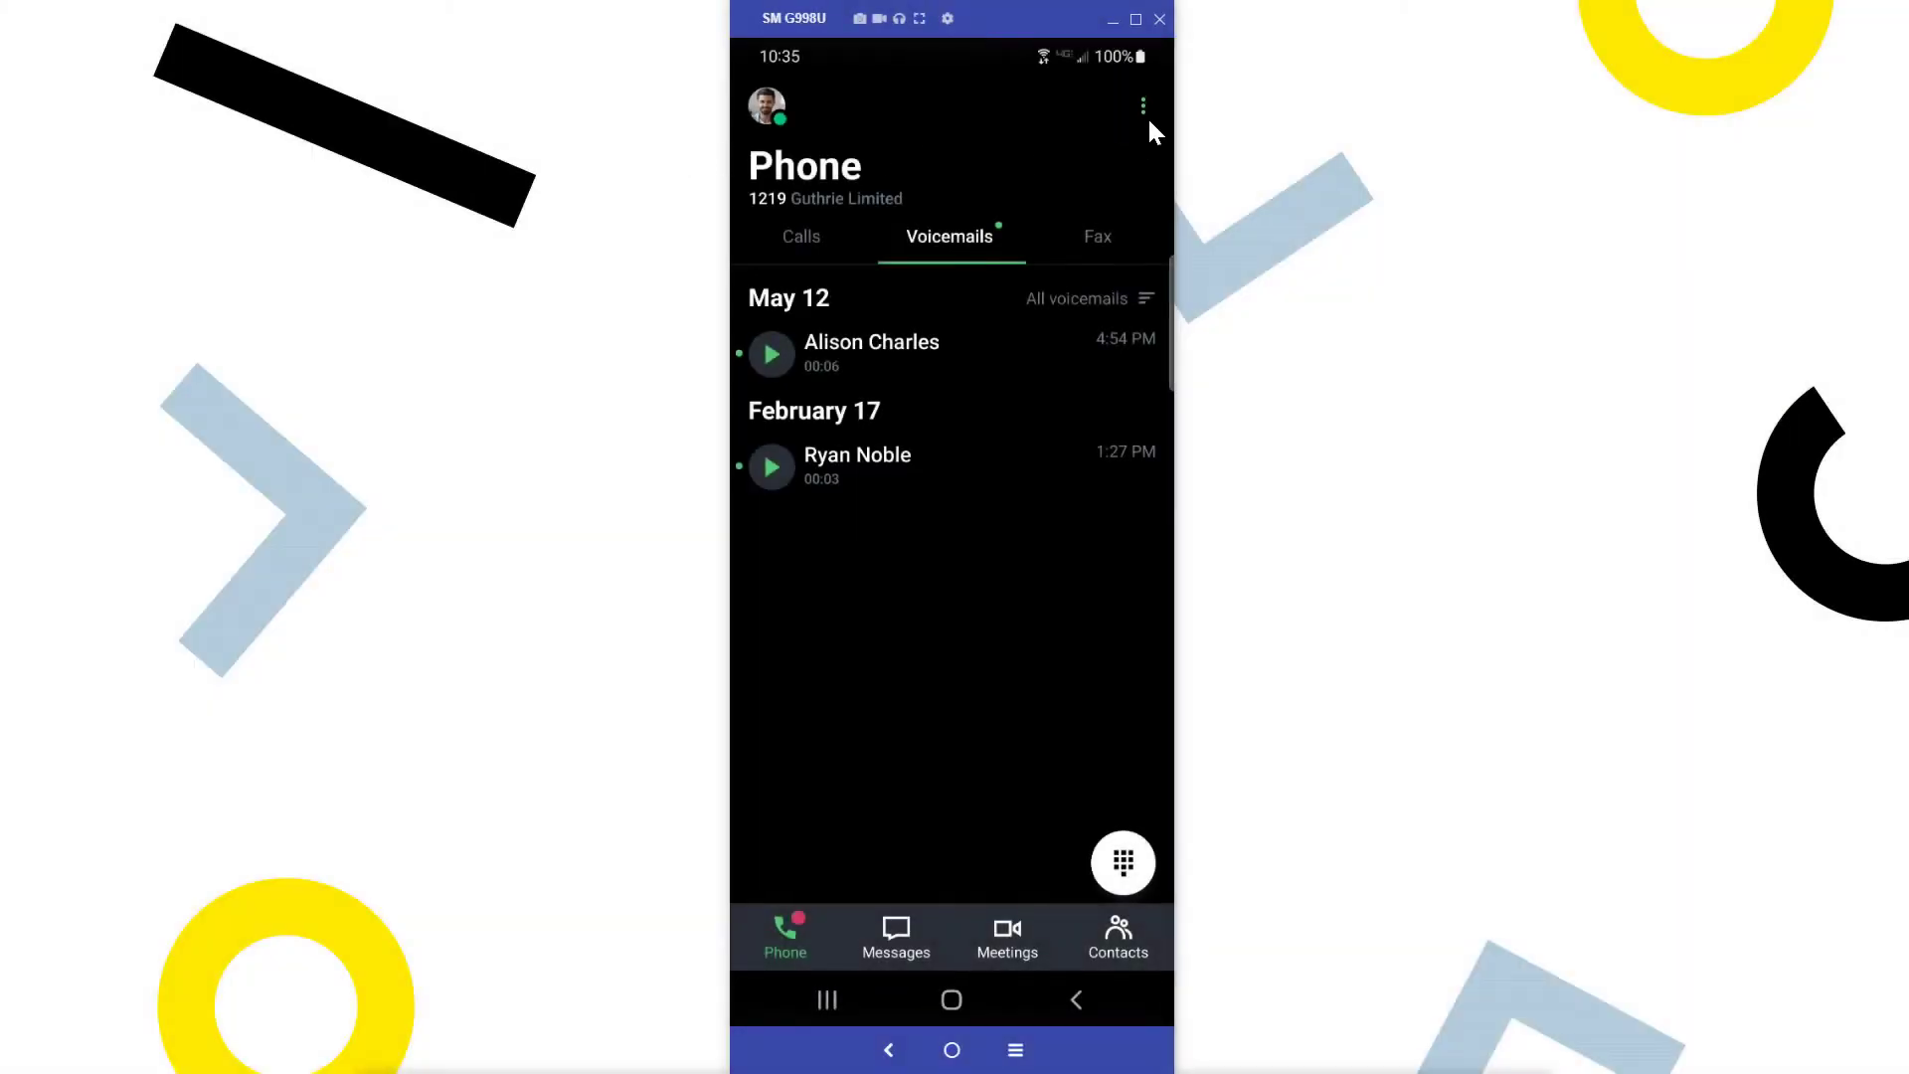
# - Check which list action is offered for voicemails, dismiss it, and view the Fax section
pyautogui.click(1146, 112)
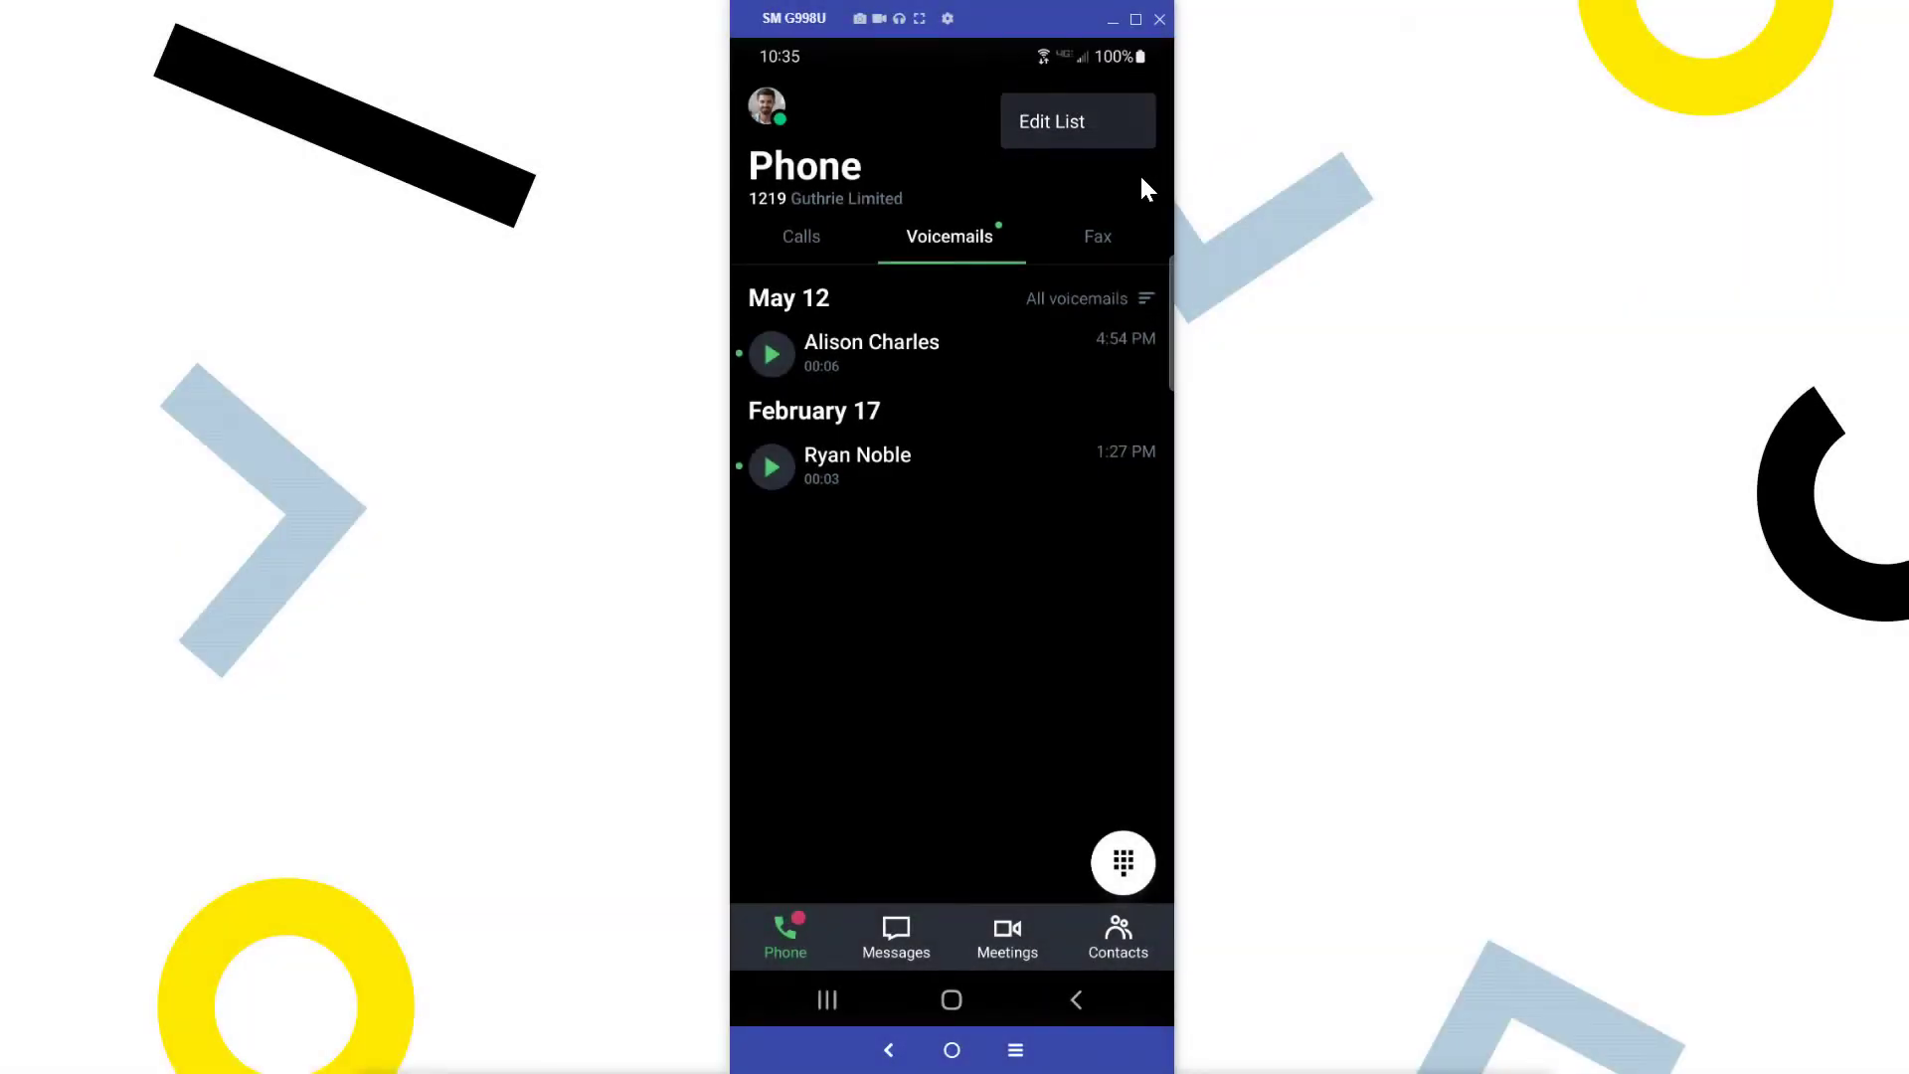
pyautogui.click(1138, 171)
pyautogui.click(1106, 236)
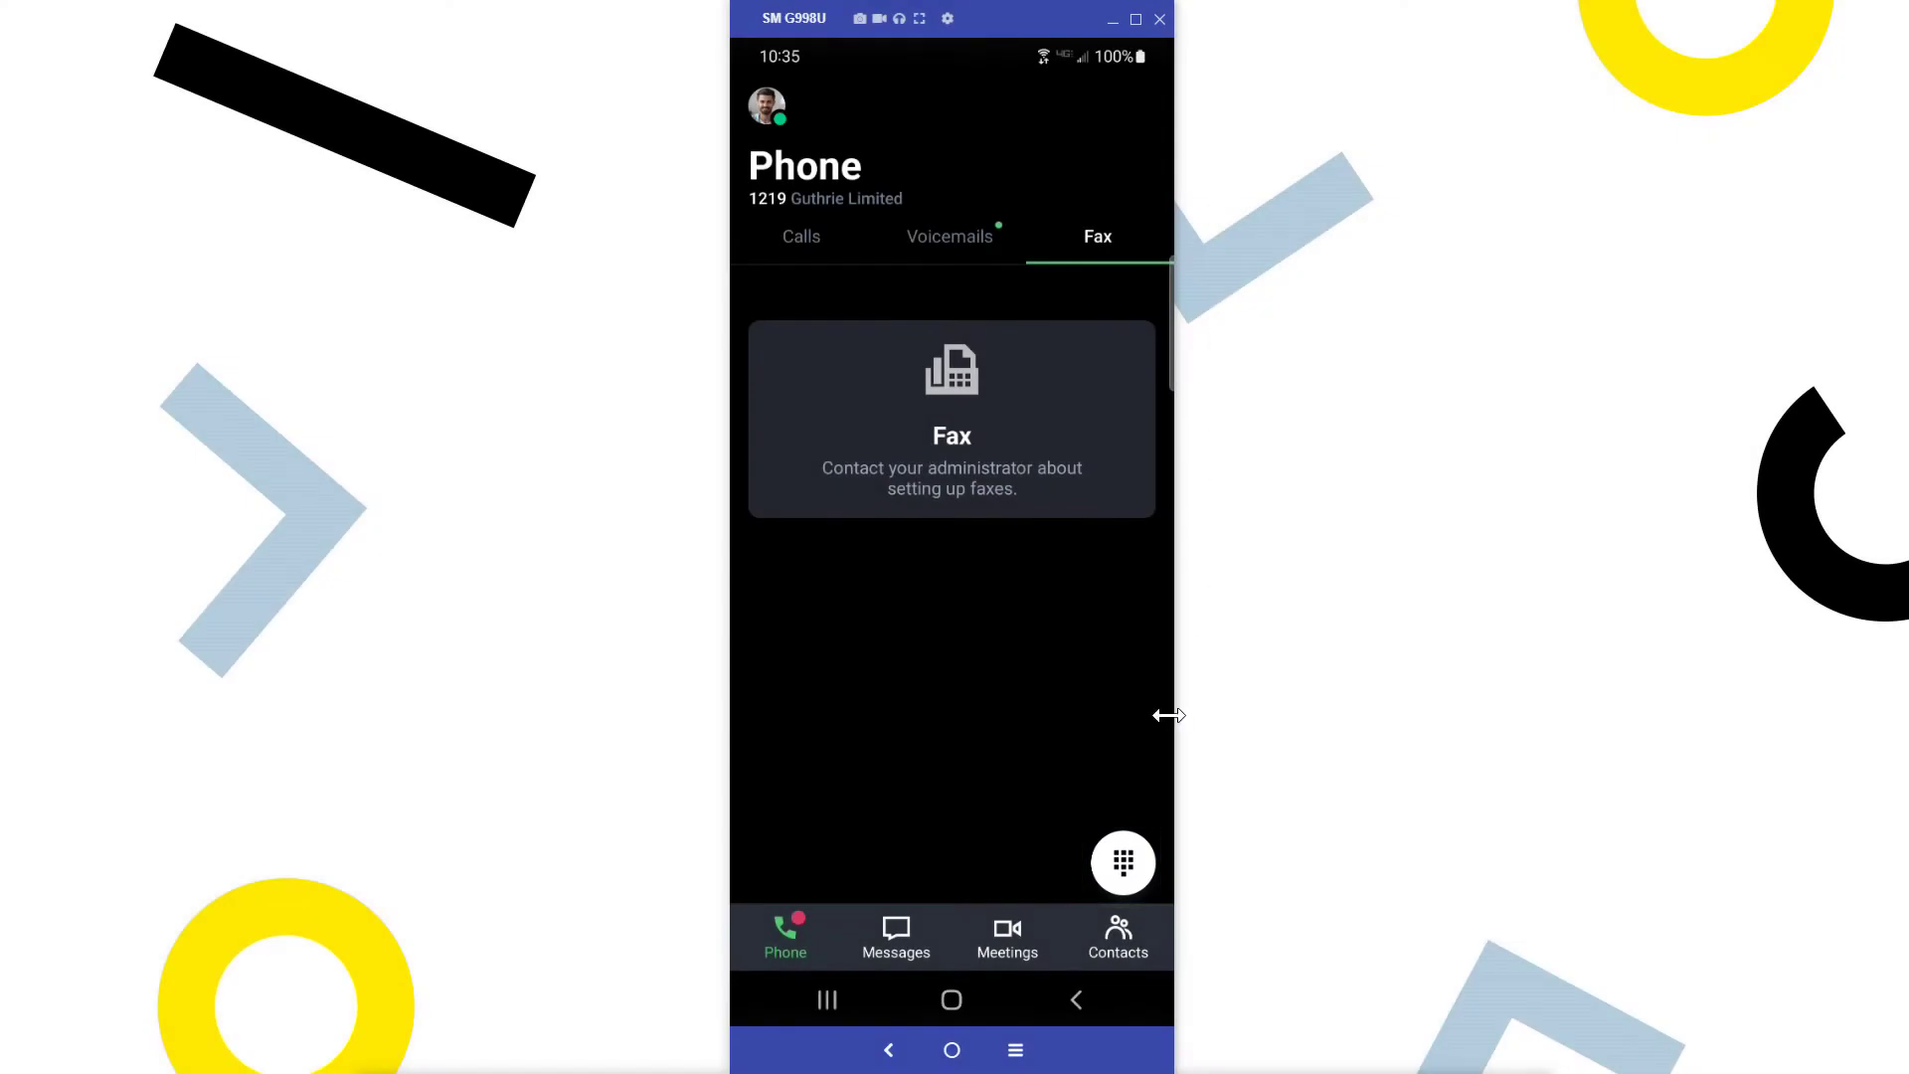
# - From the dial pad, browse the favorite, business and personal contacts, and return to the Phone page
pyautogui.click(1133, 862)
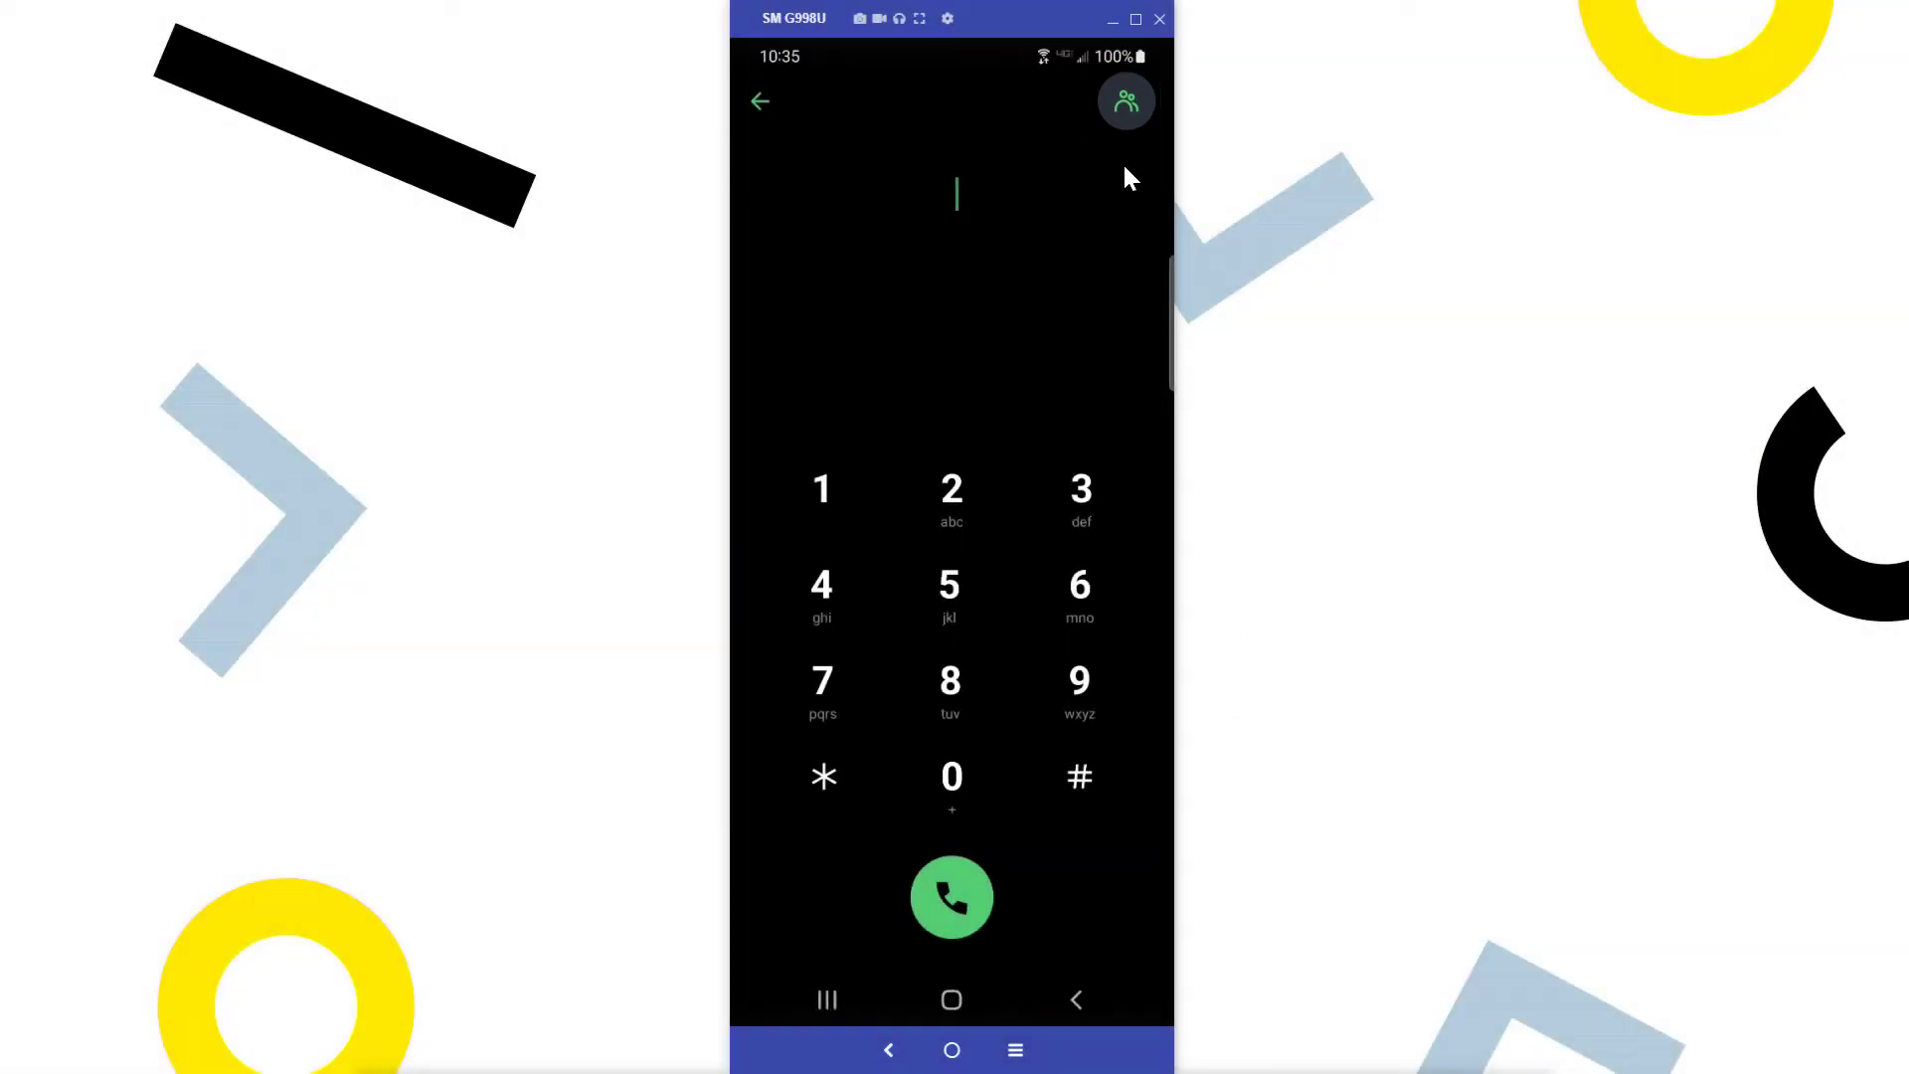
pyautogui.click(1117, 107)
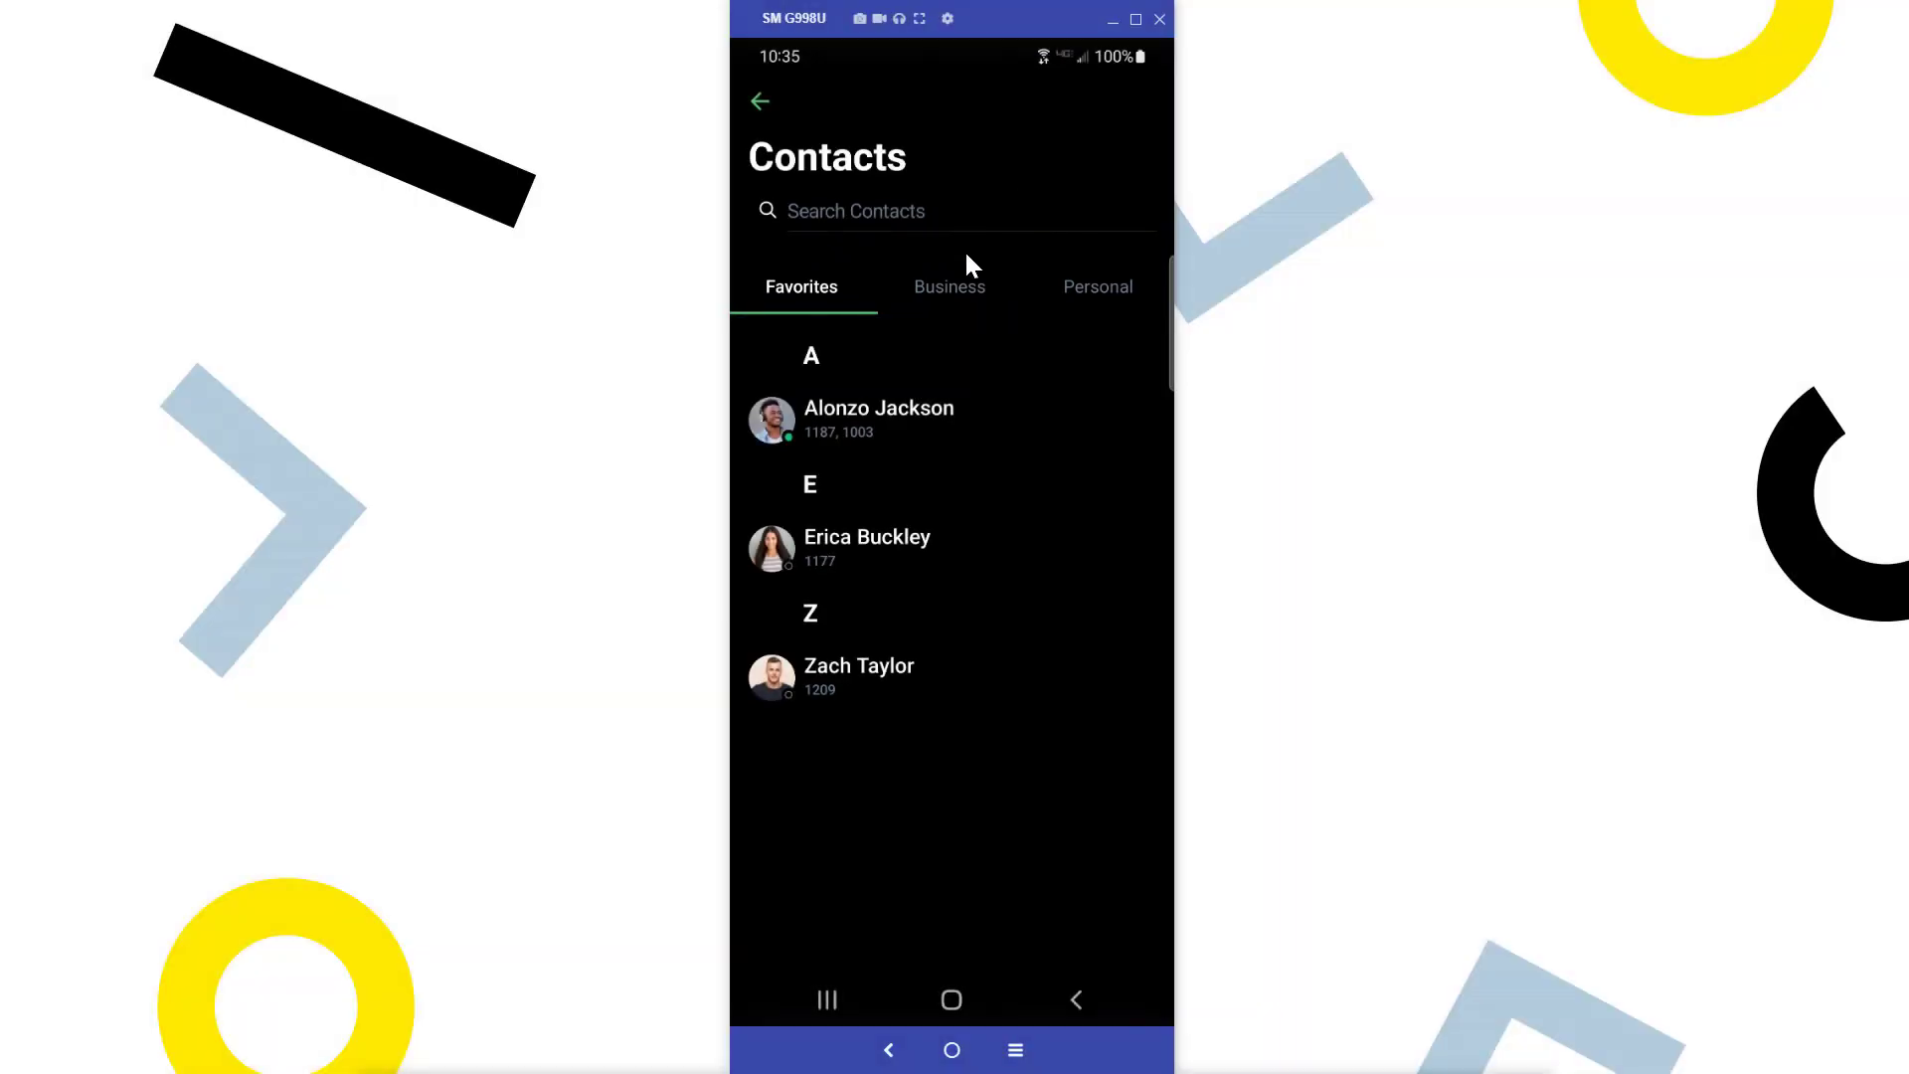
pyautogui.click(960, 293)
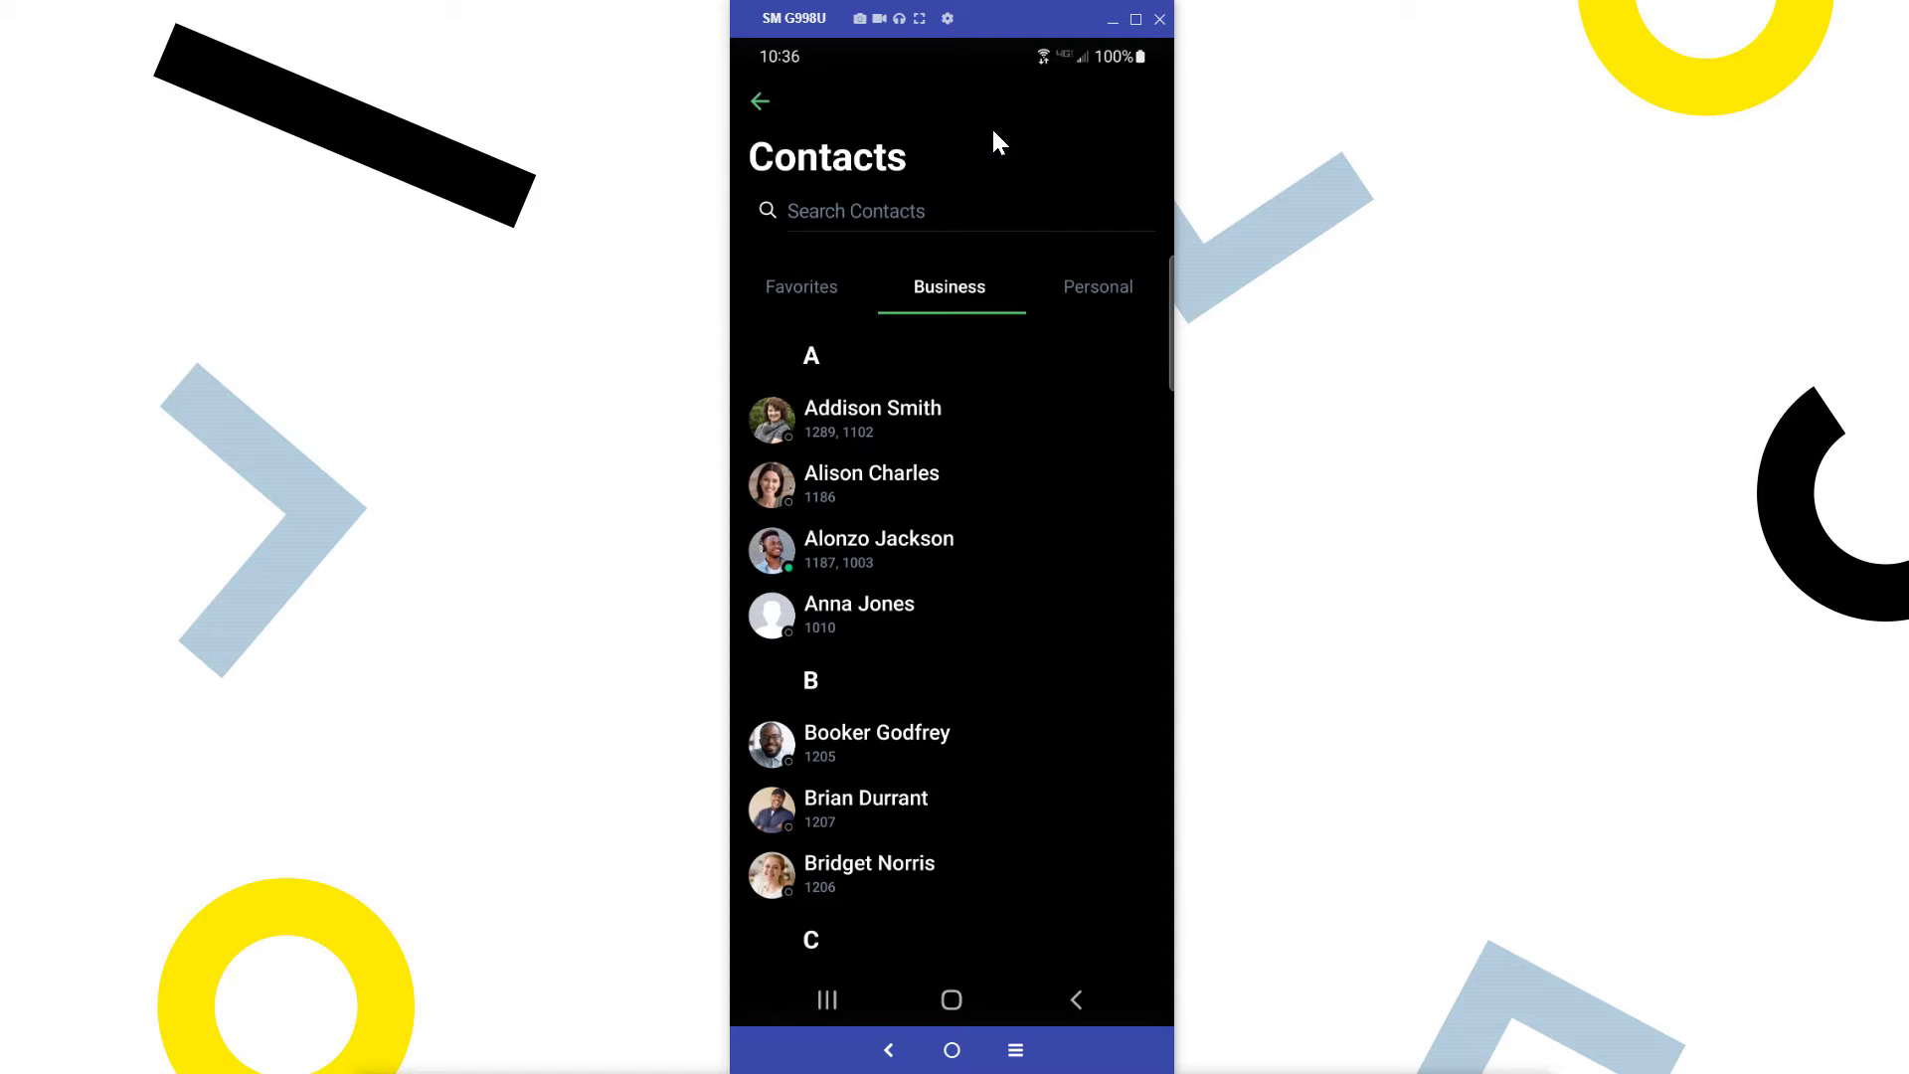
pyautogui.click(1073, 289)
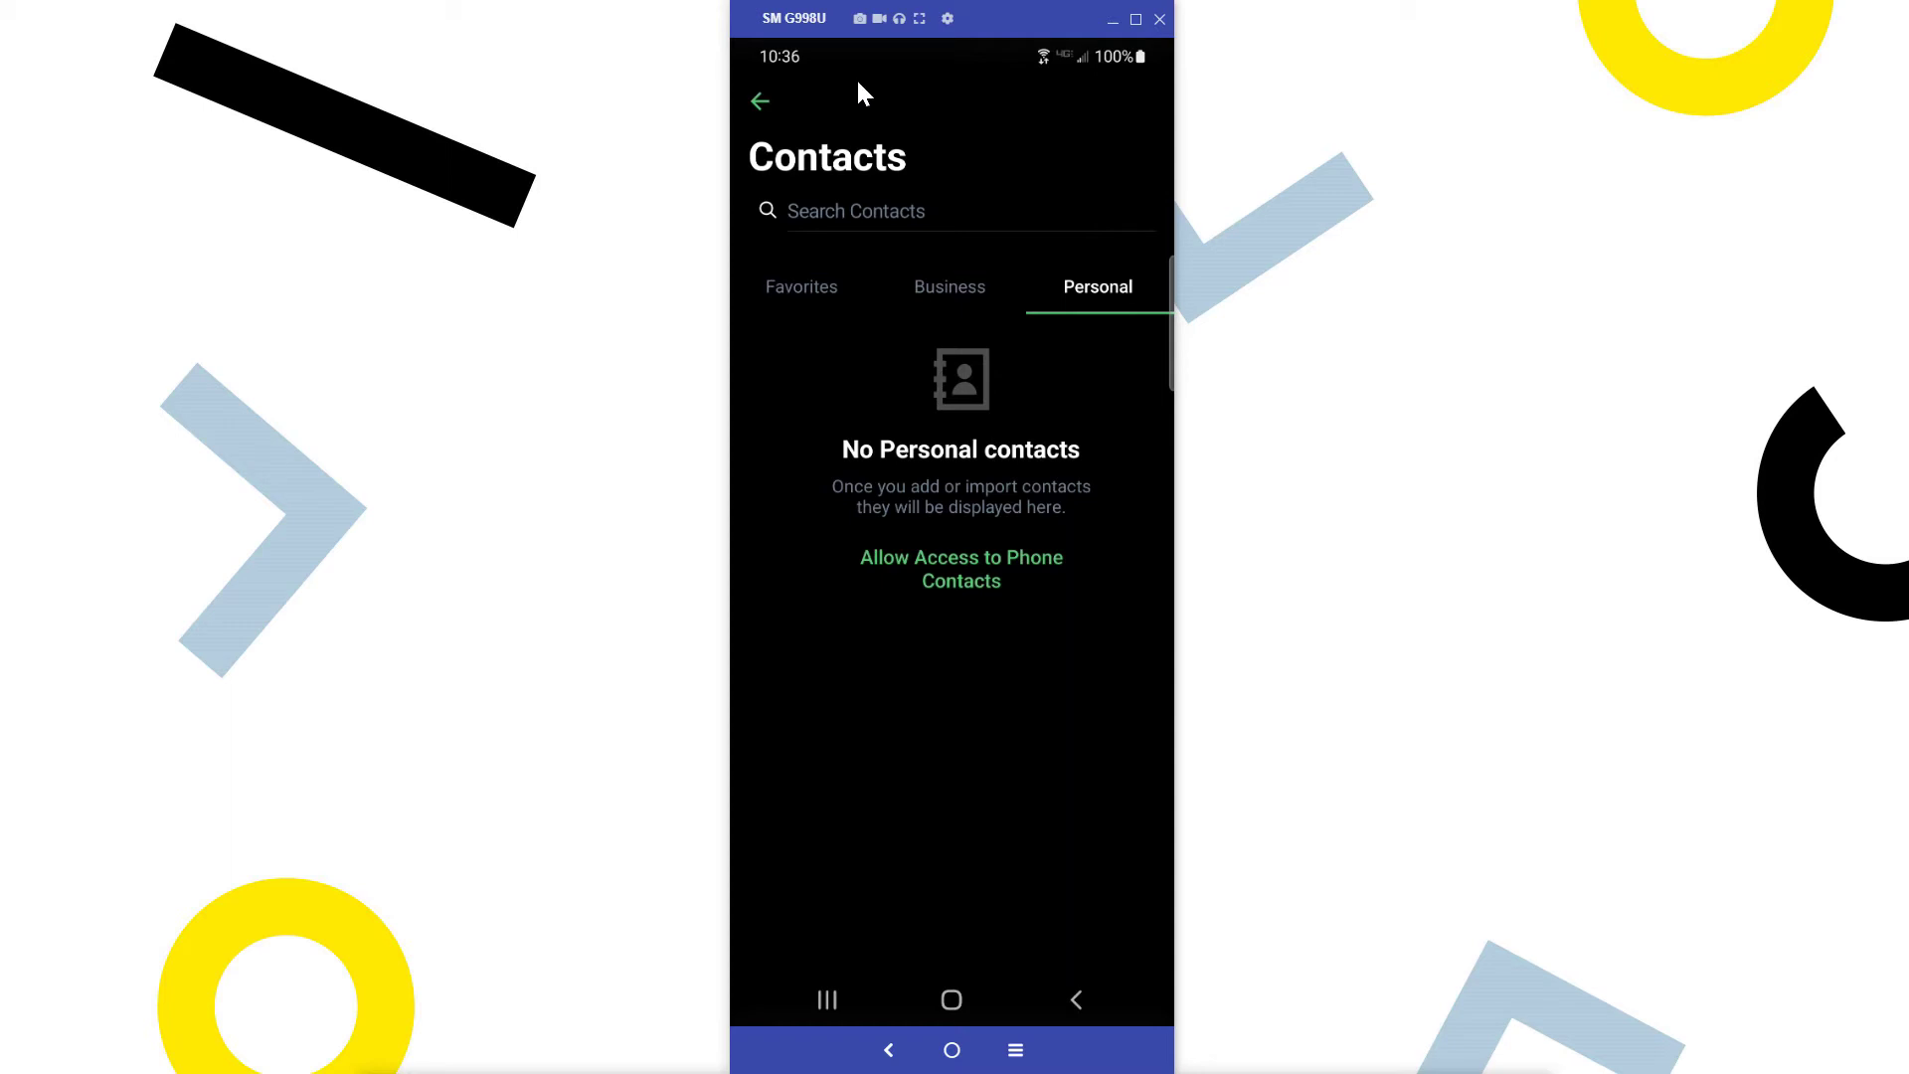
pyautogui.click(760, 99)
pyautogui.click(759, 99)
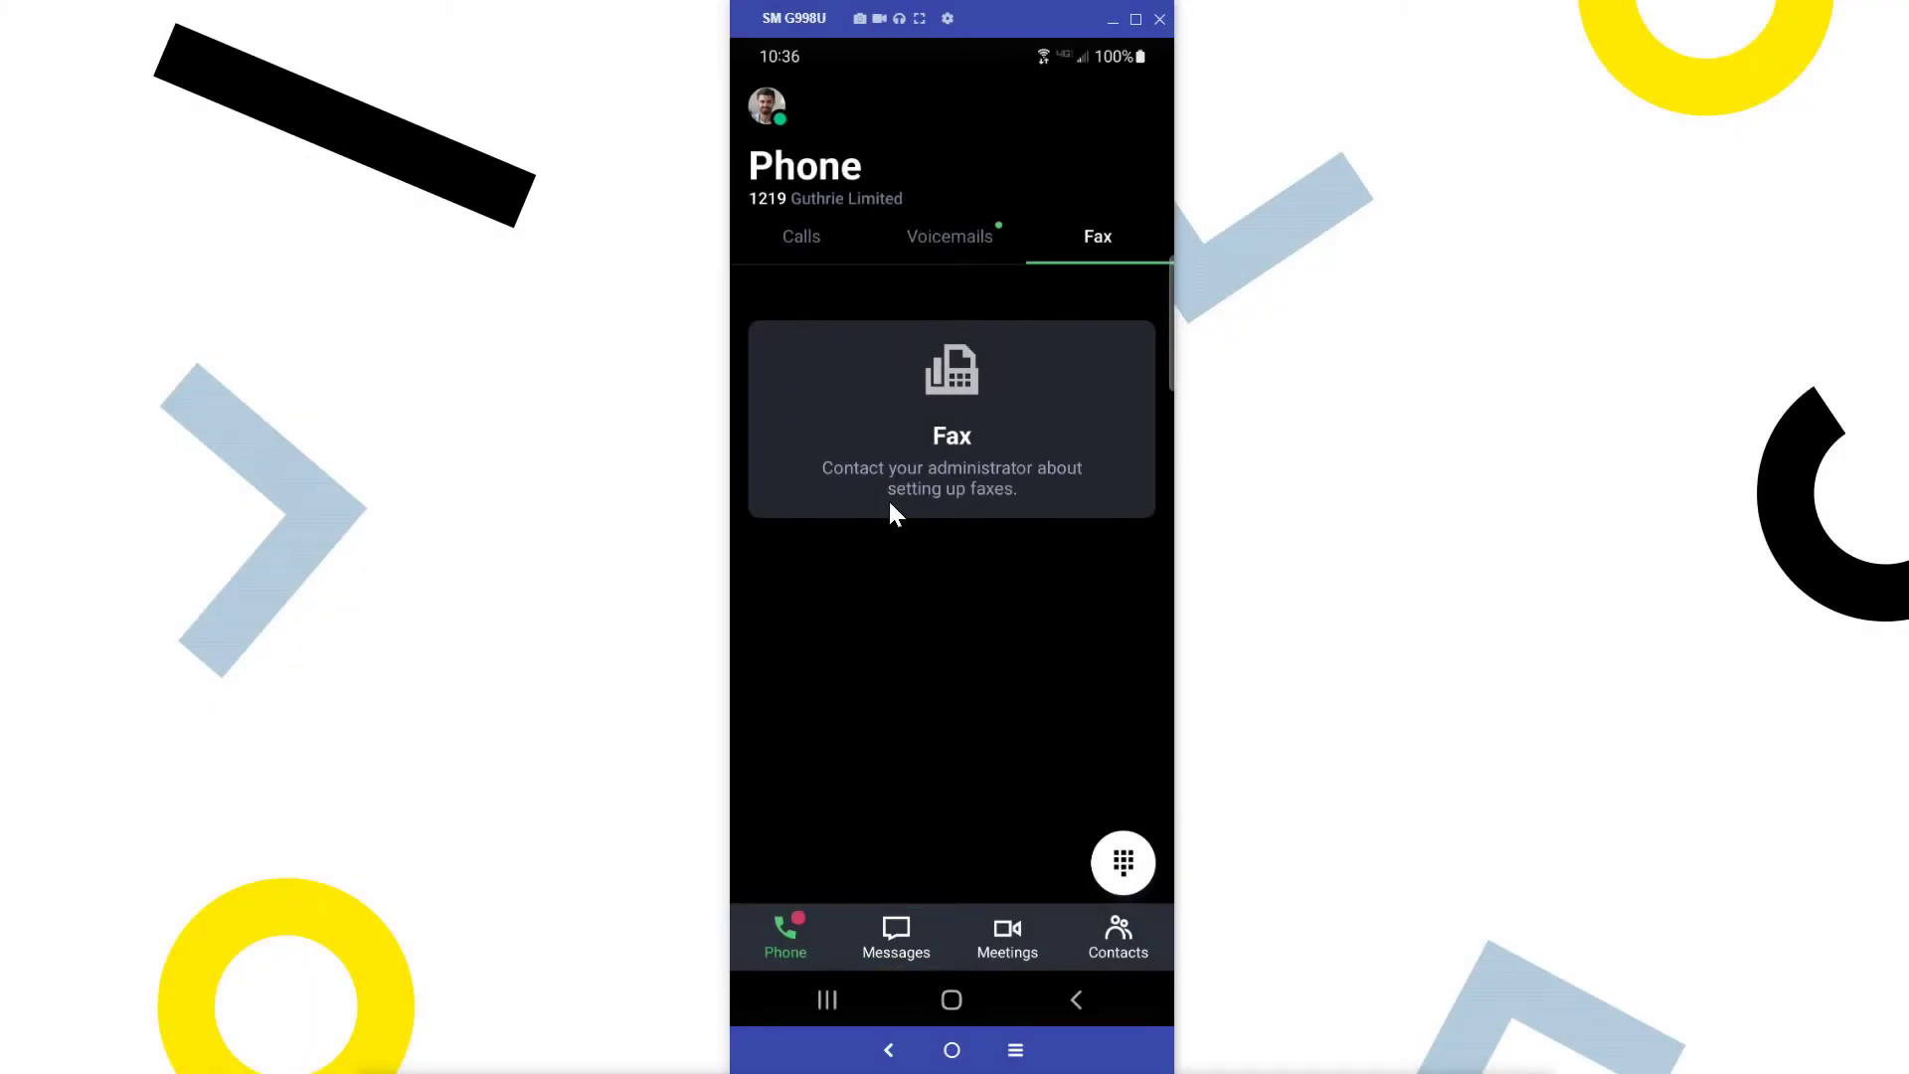
# - View the messaging channels and the options for creating a new one, and dismiss them
pyautogui.click(893, 950)
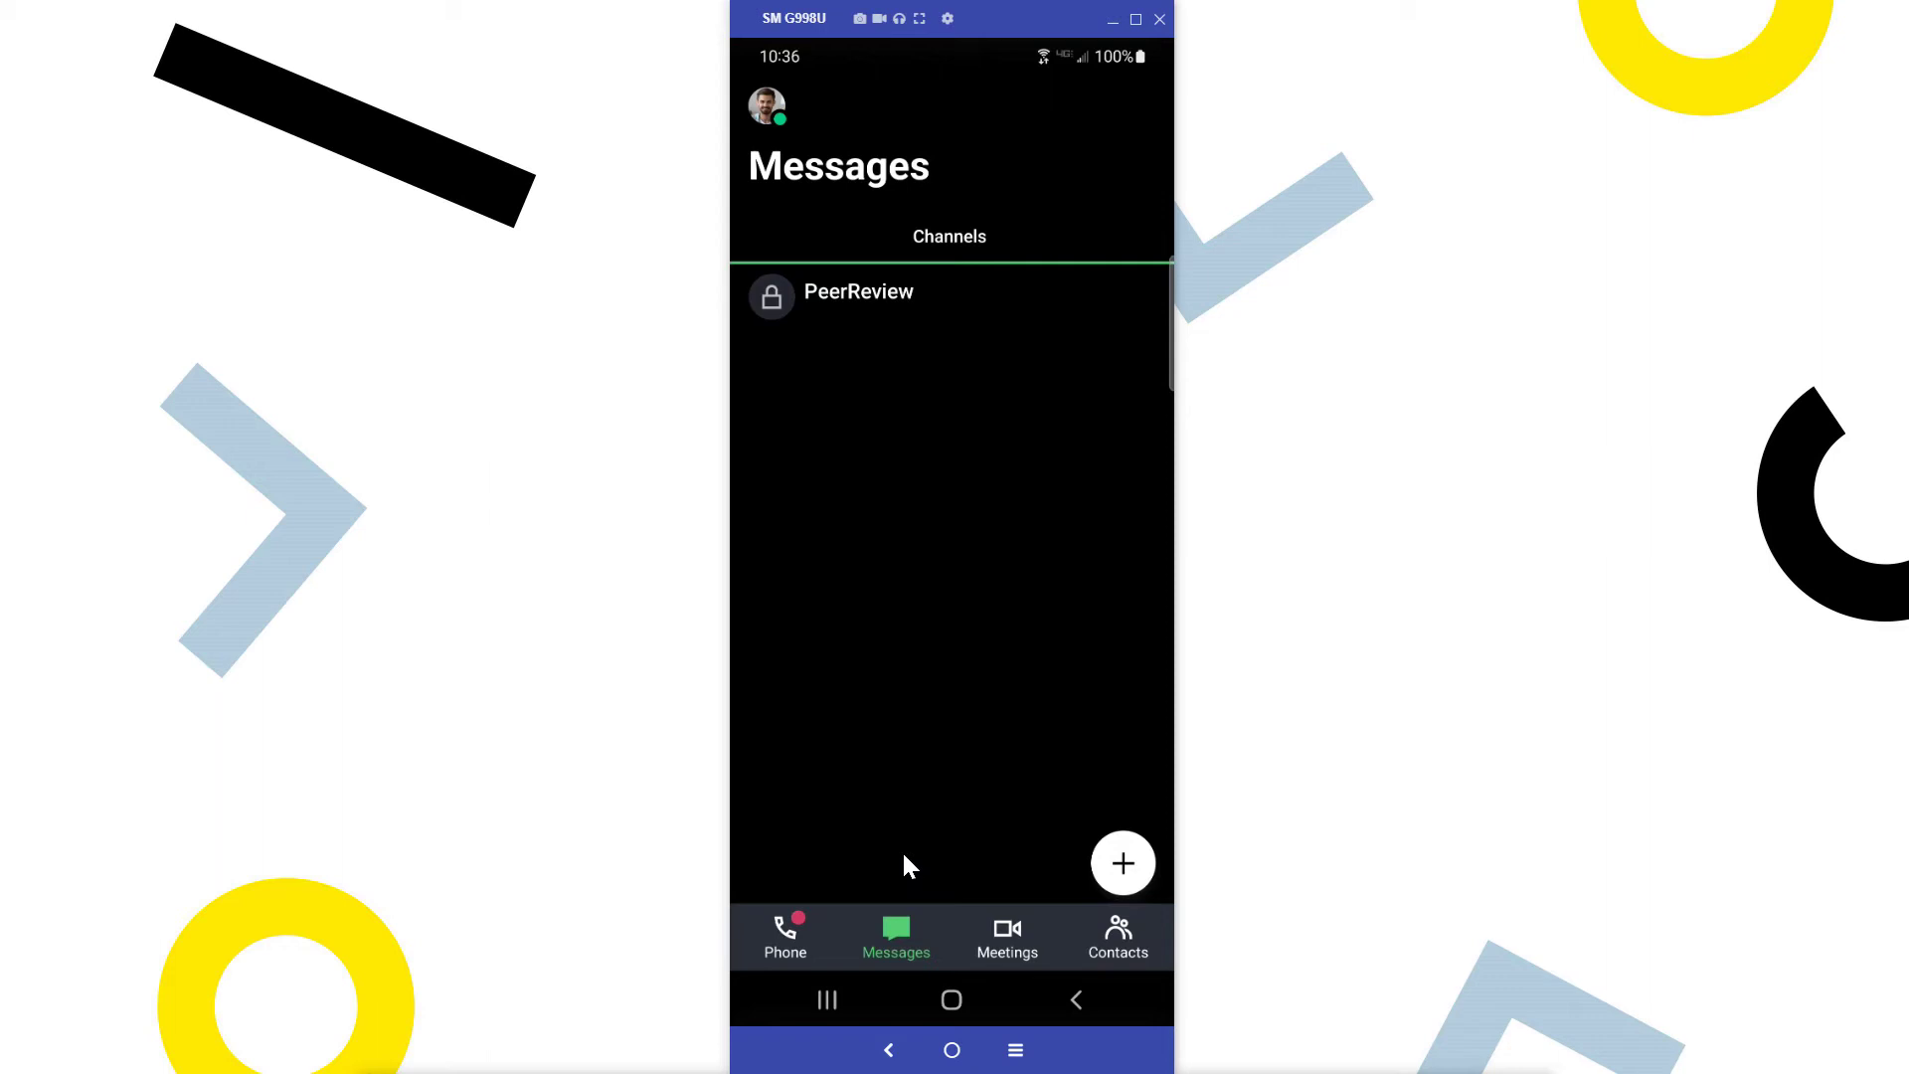
pyautogui.click(1109, 864)
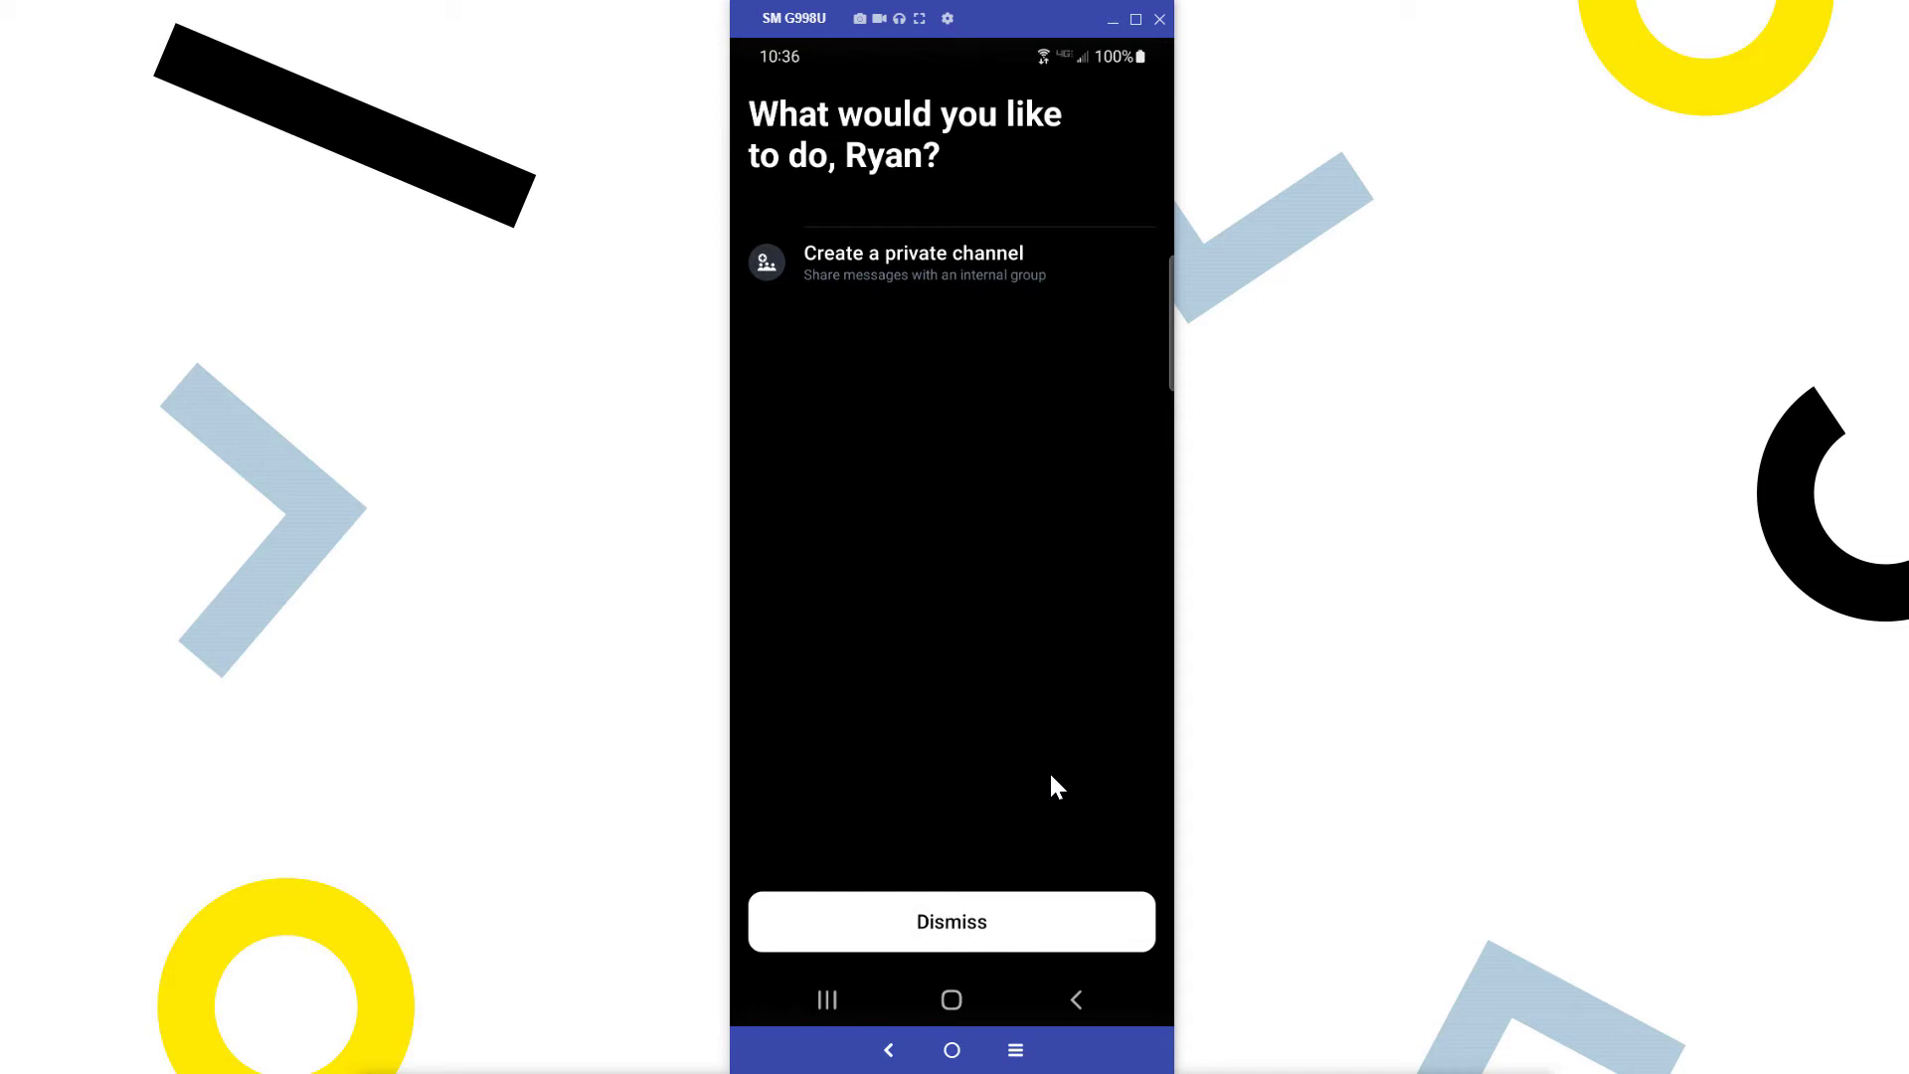
pyautogui.click(1008, 920)
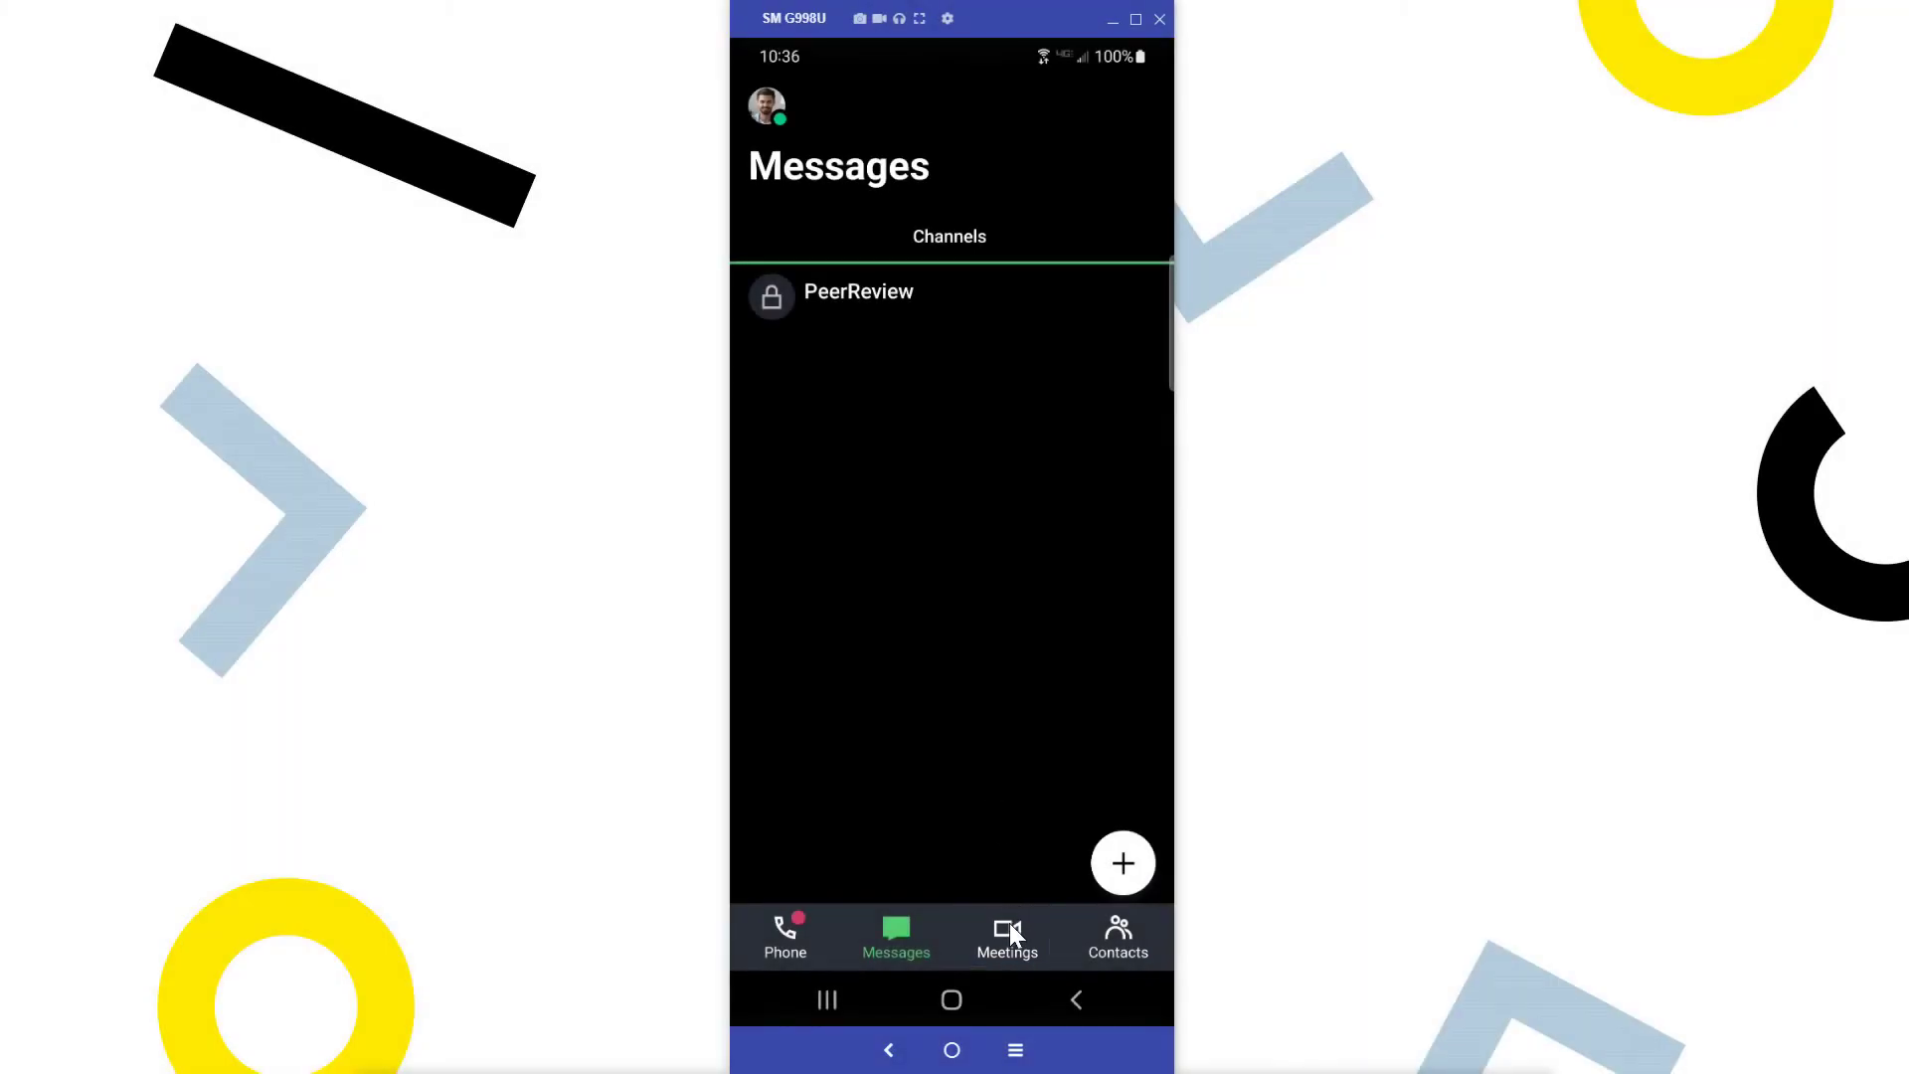
# - Look over the upcoming meetings, the options for adding a meeting, and the meeting rooms
pyautogui.click(1004, 930)
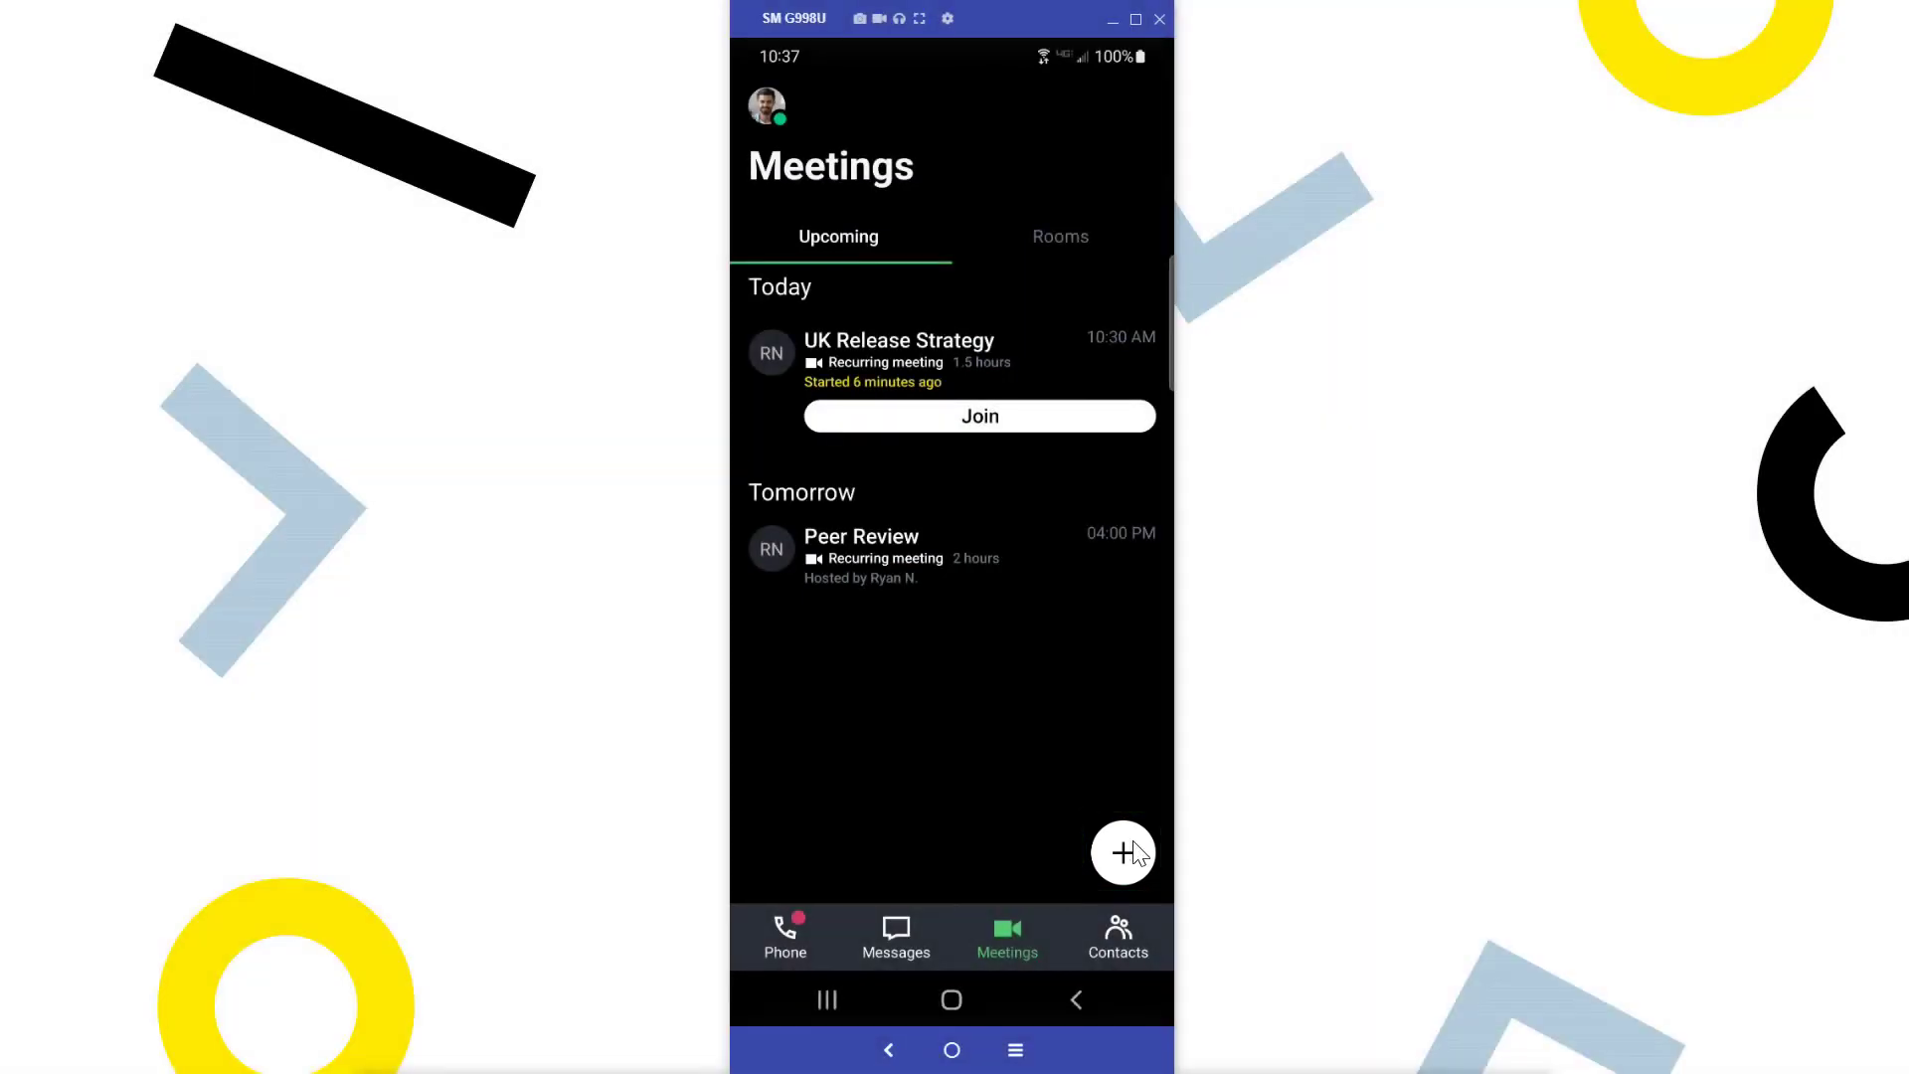
pyautogui.click(1128, 852)
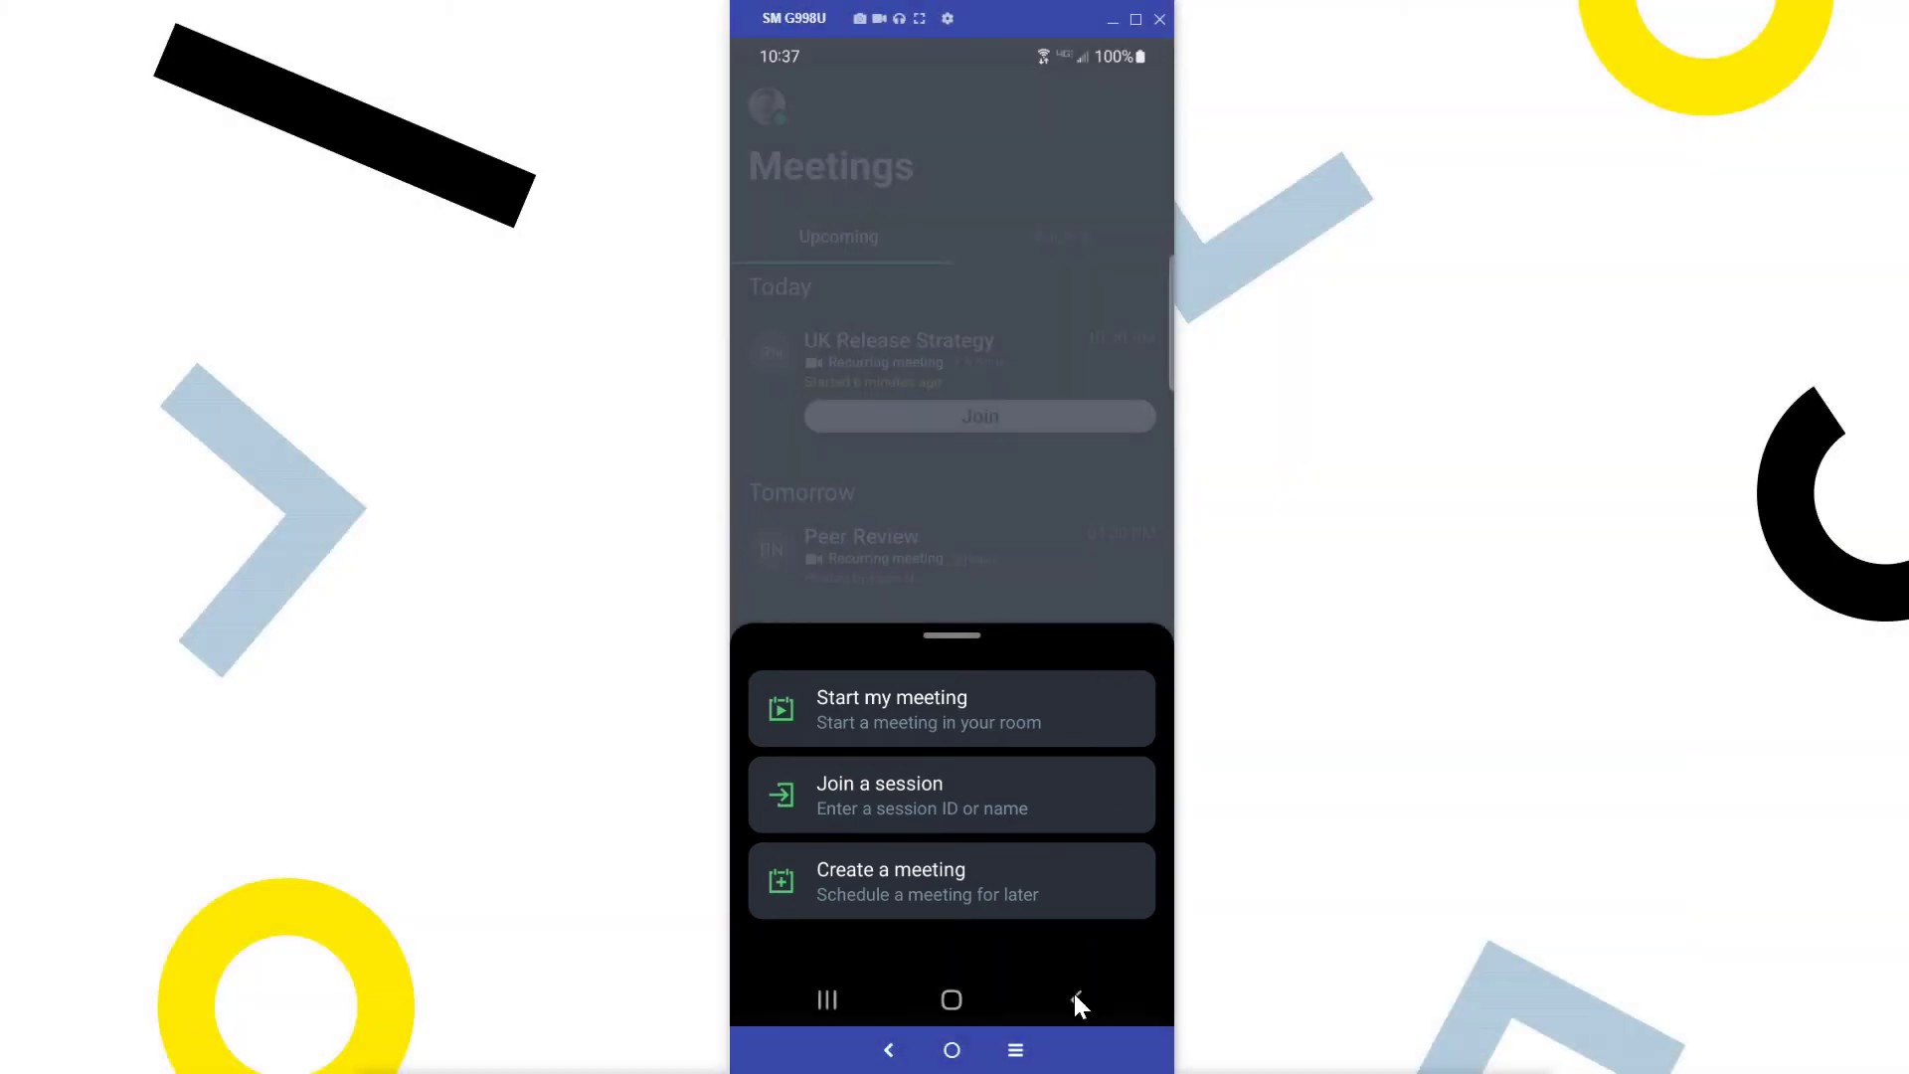
pyautogui.click(1076, 999)
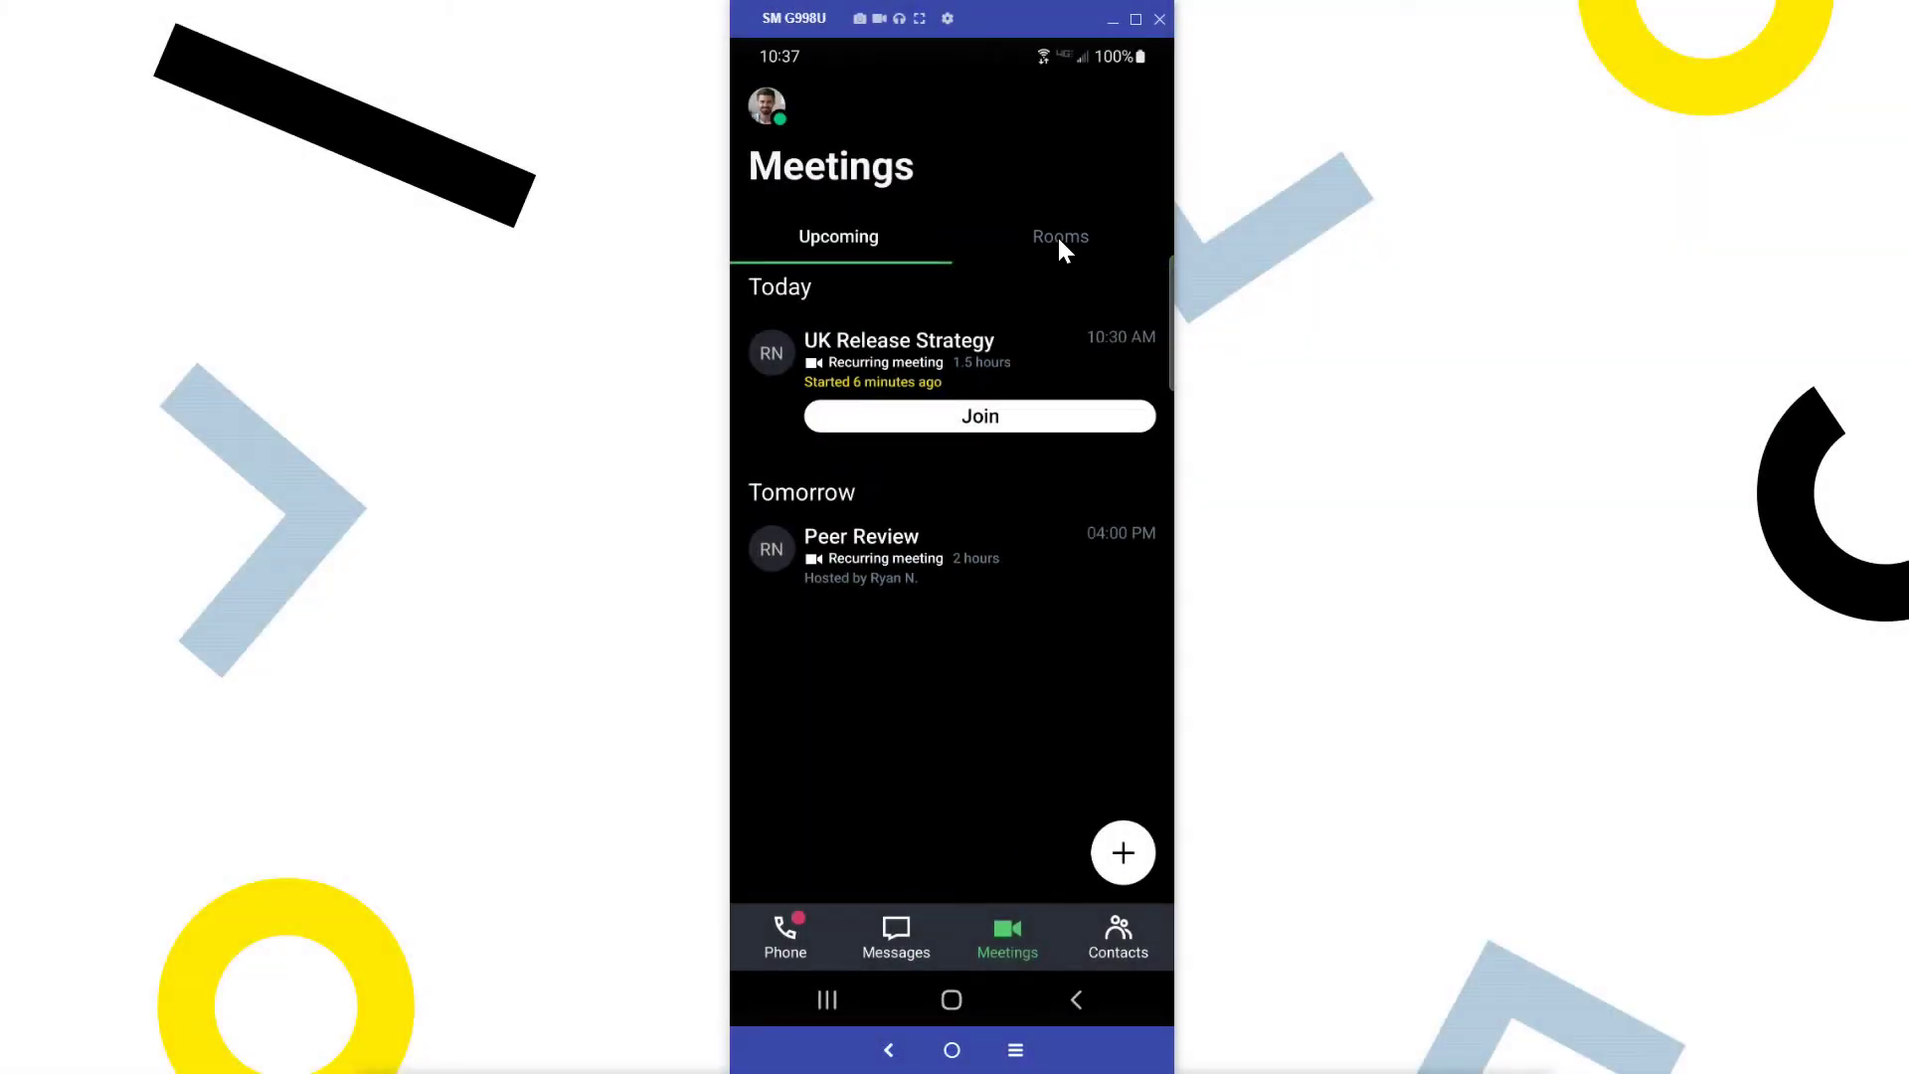
pyautogui.click(1061, 242)
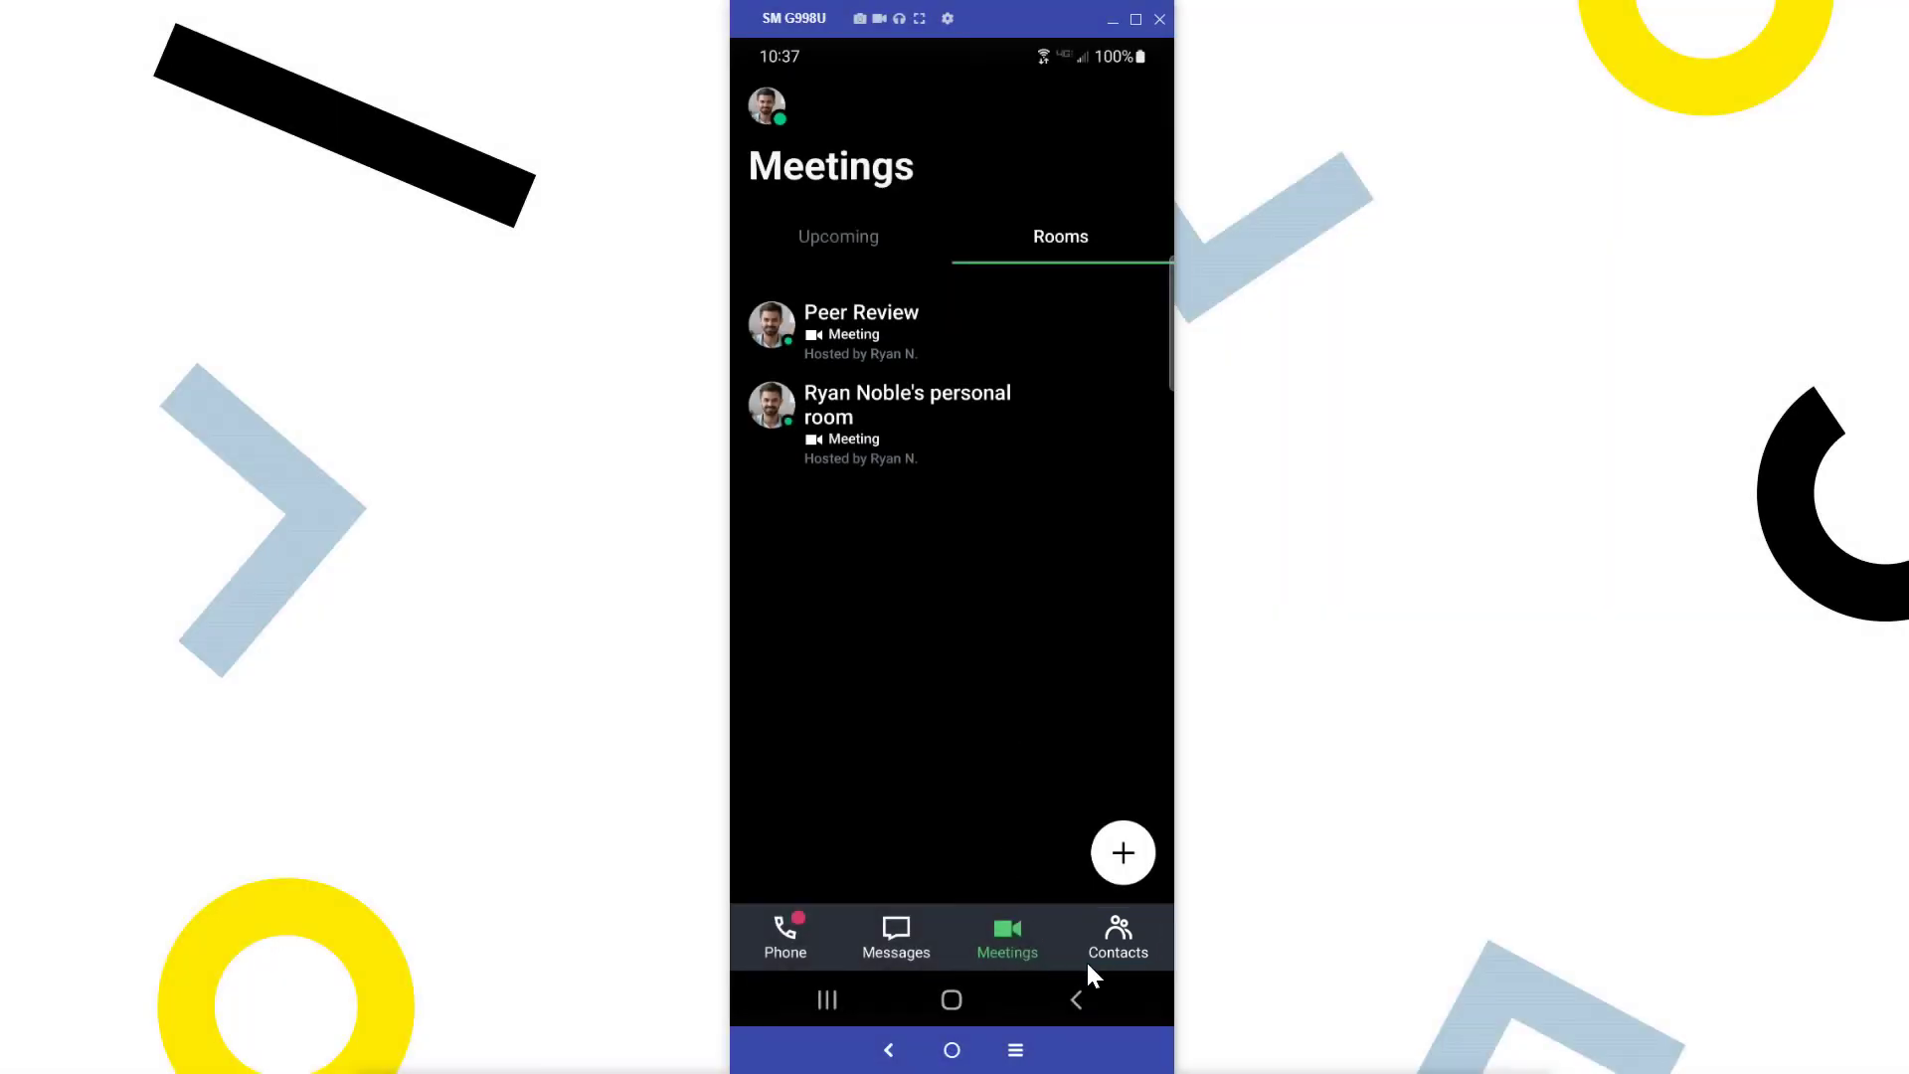
# - Inspect the favorite contact listed under E and the blank new-contact form, closing both without changes
pyautogui.click(1114, 935)
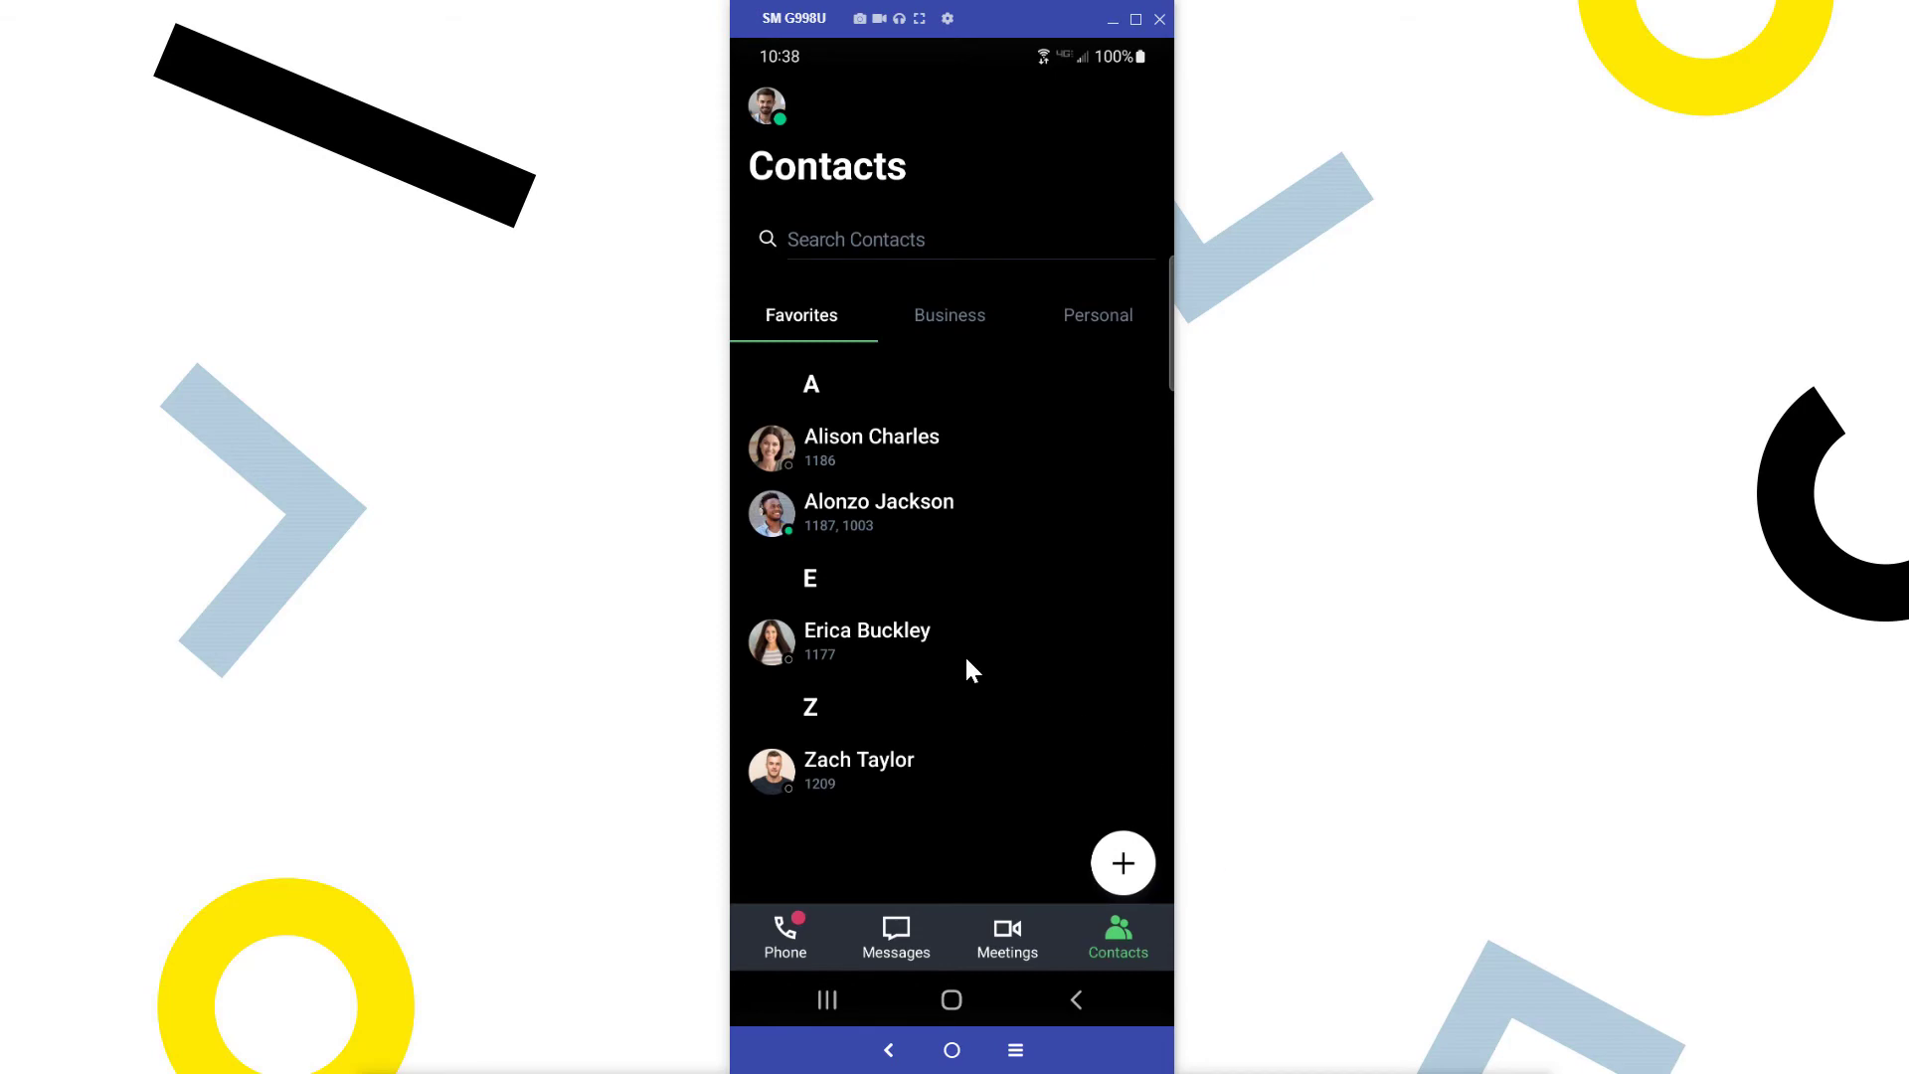
pyautogui.click(935, 642)
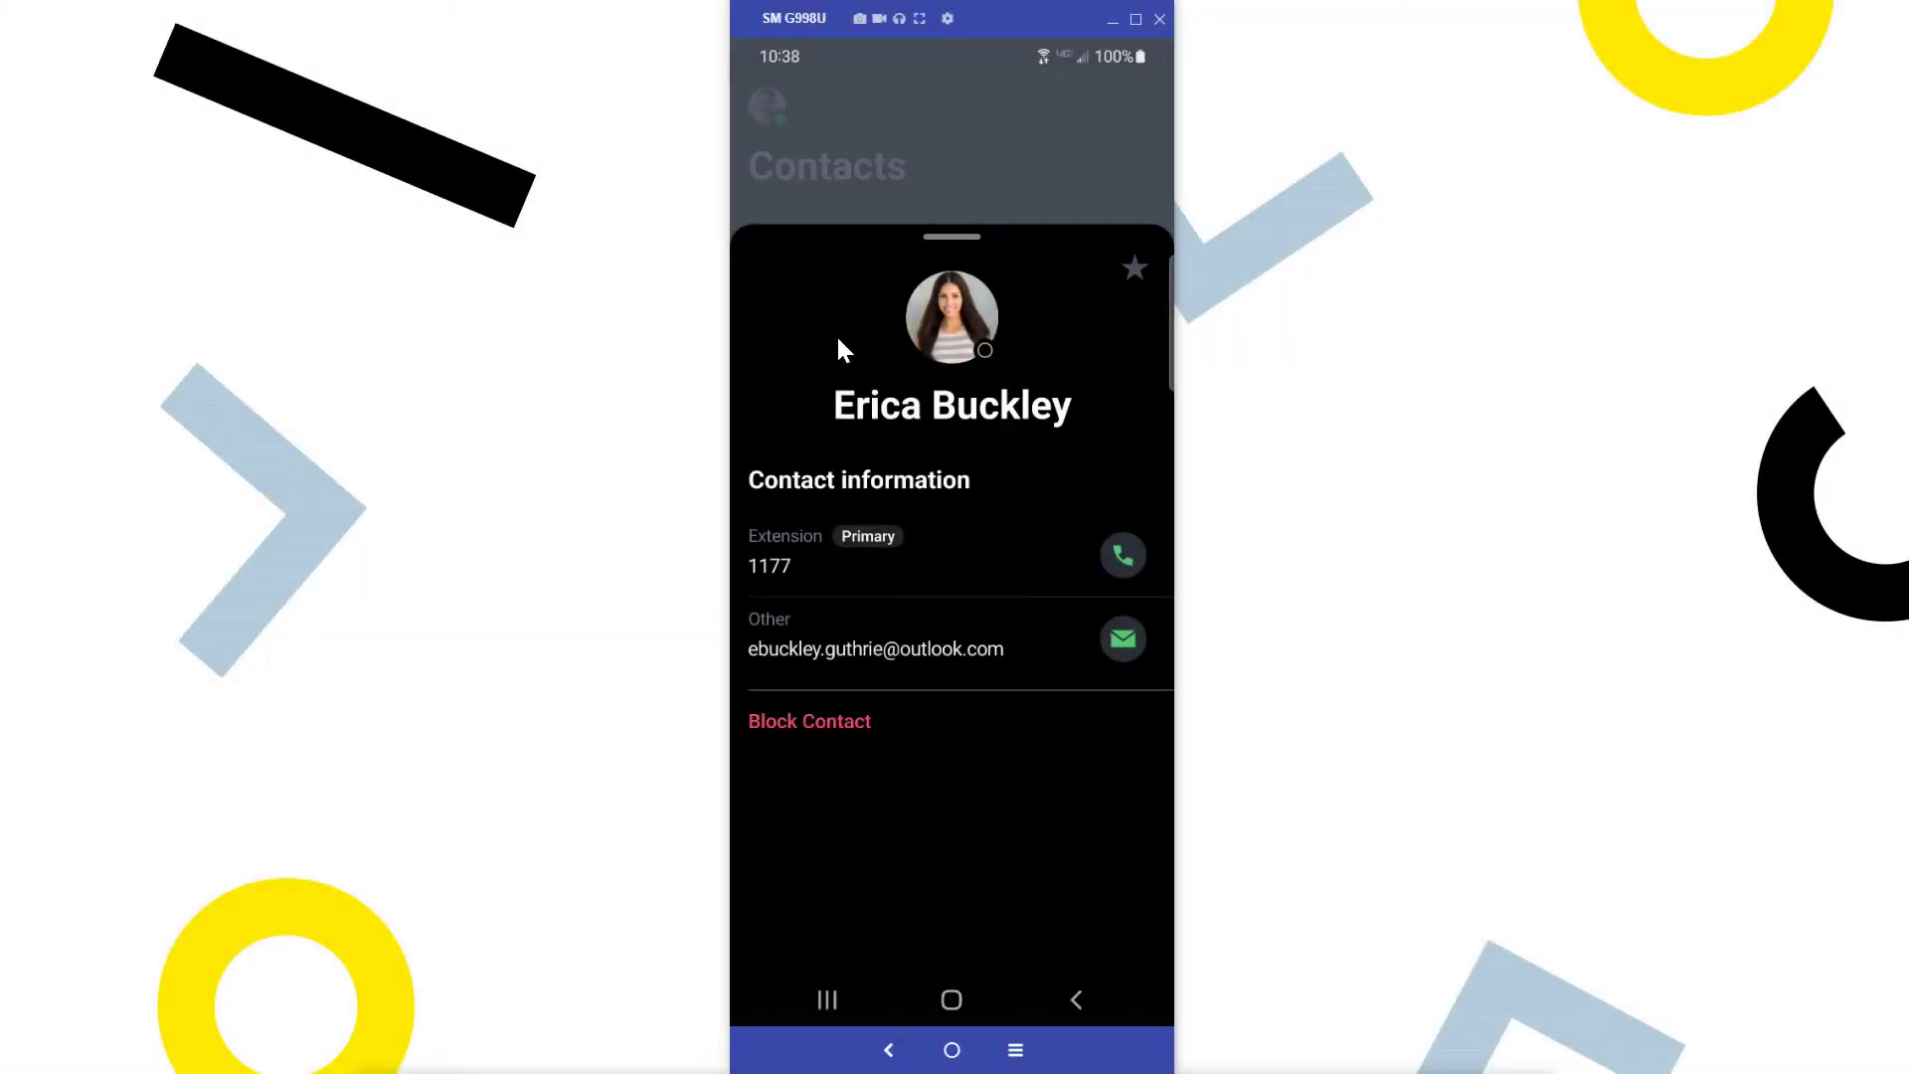
pyautogui.moveTo(946, 241); pyautogui.dragTo(949, 956)
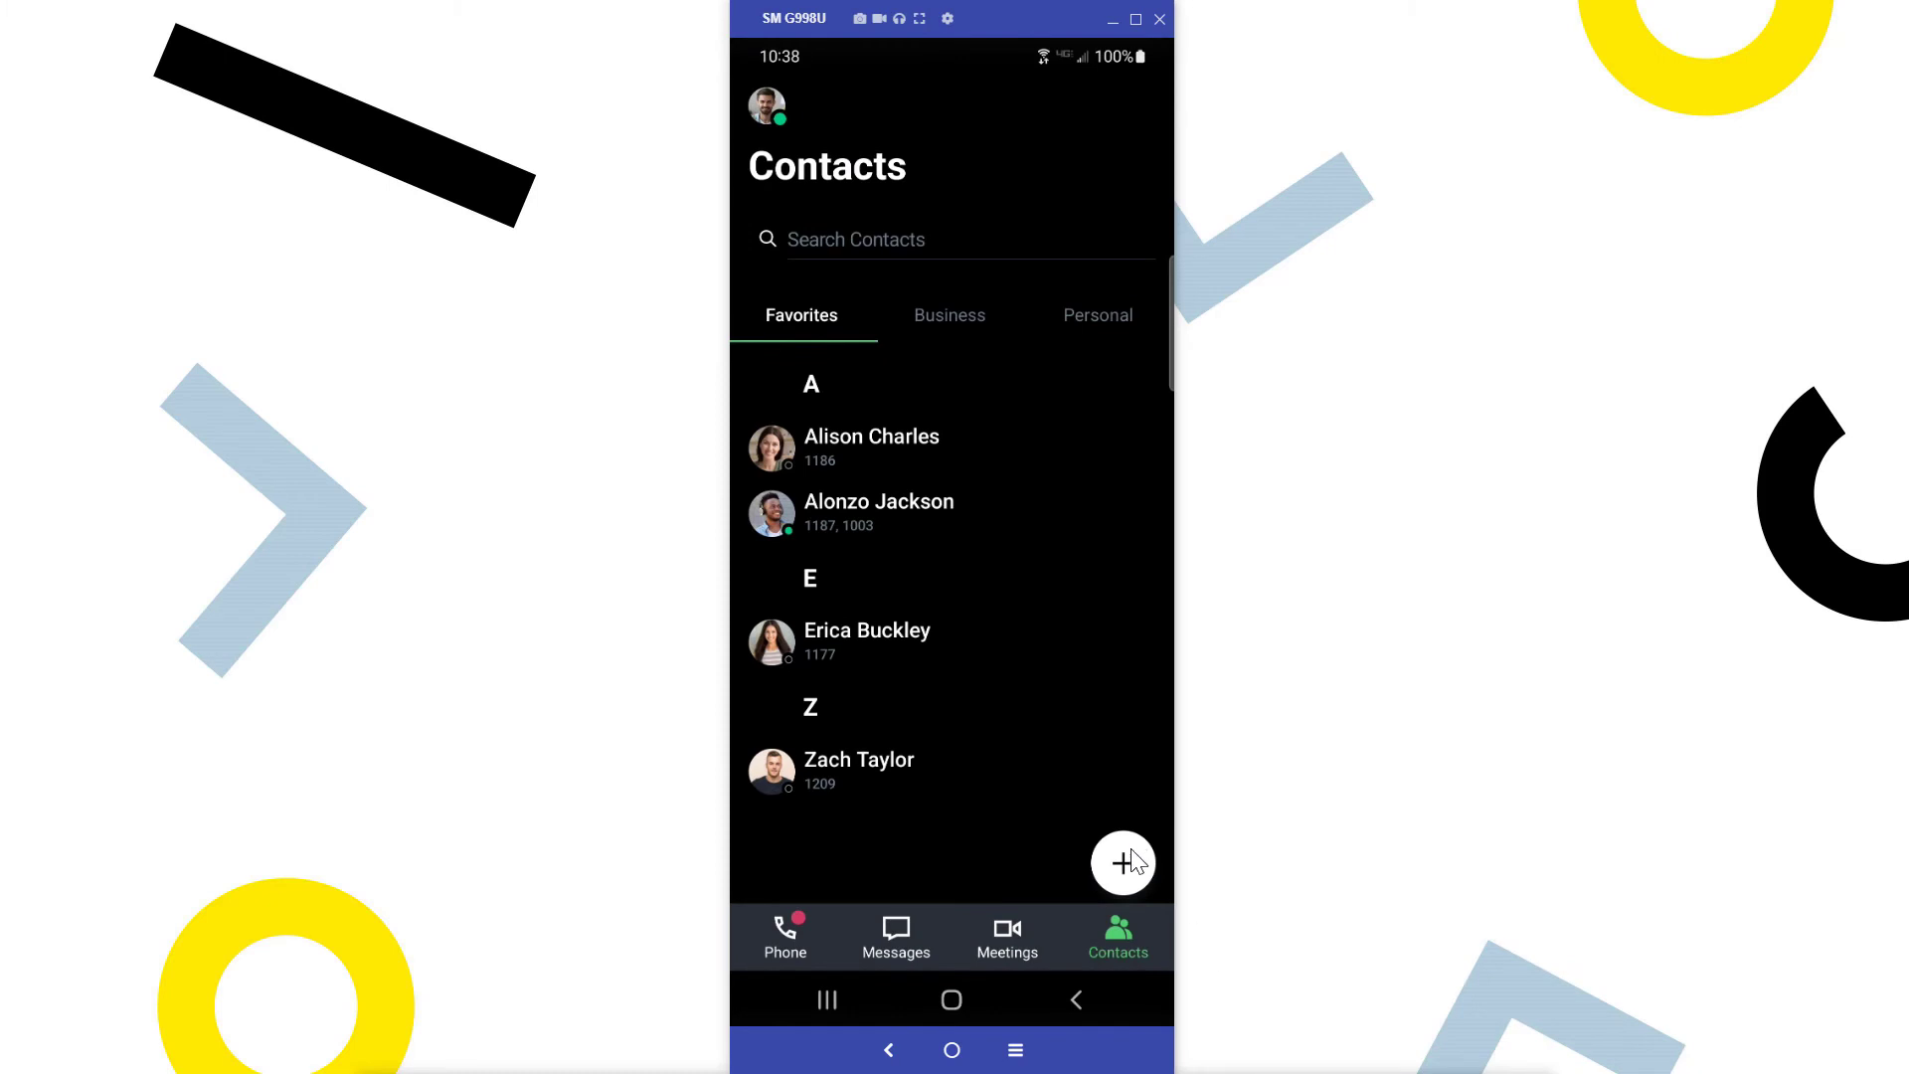
pyautogui.click(1132, 862)
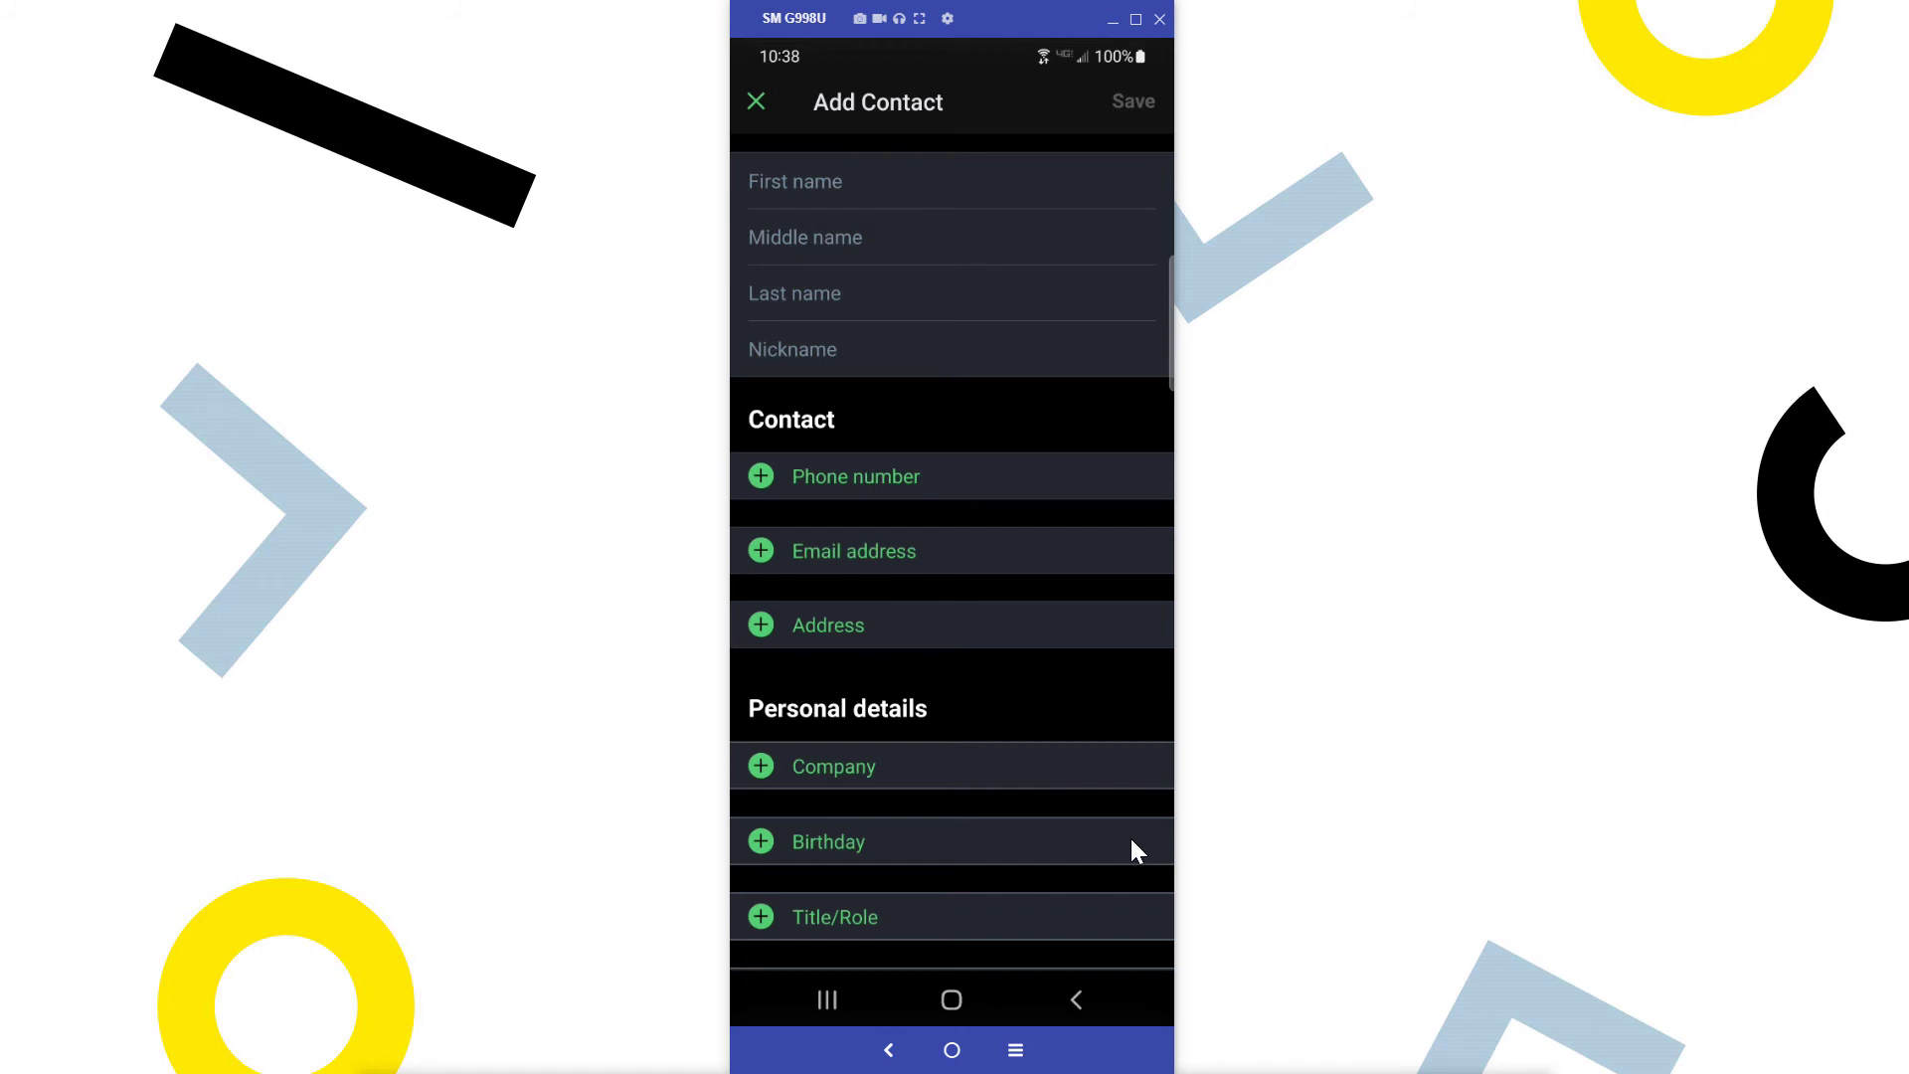
pyautogui.click(758, 100)
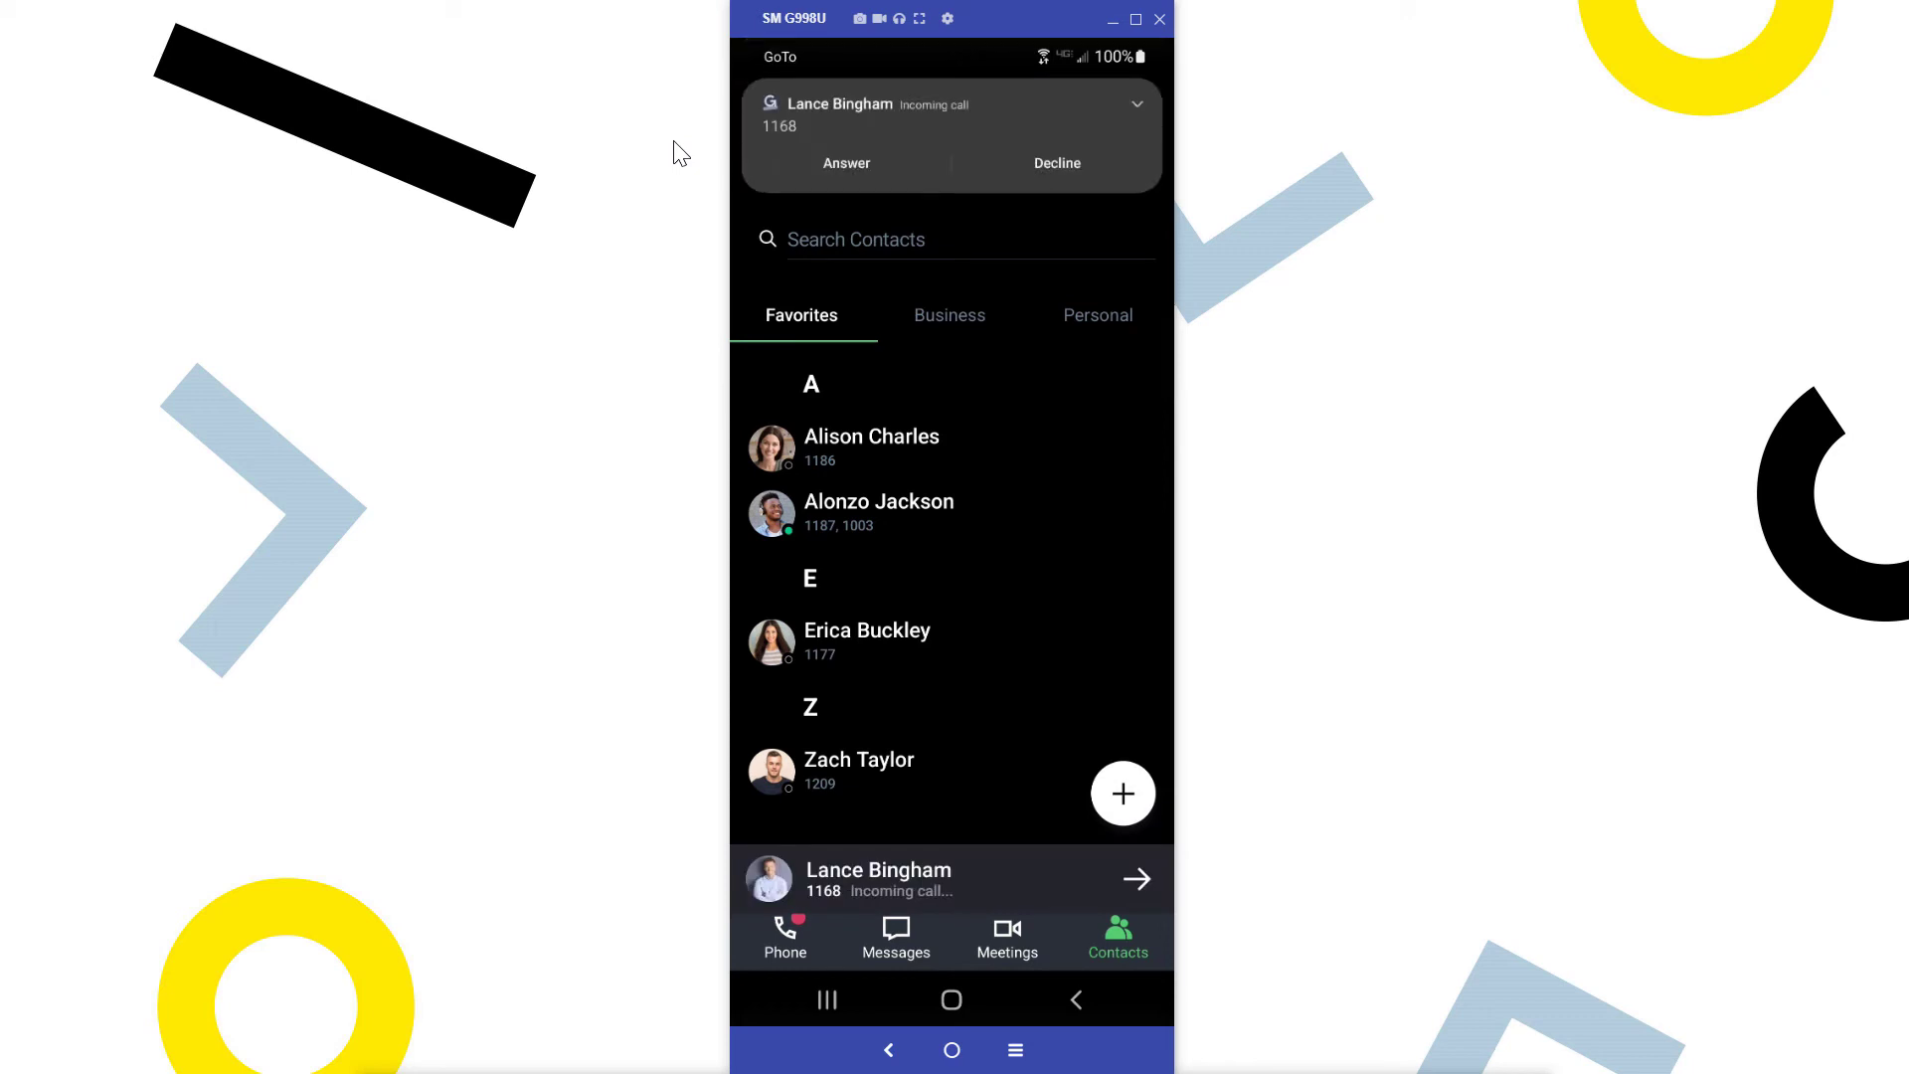
# - Answer the incoming call and check the transfer types for a contact, ending the call without transferring it
pyautogui.click(845, 162)
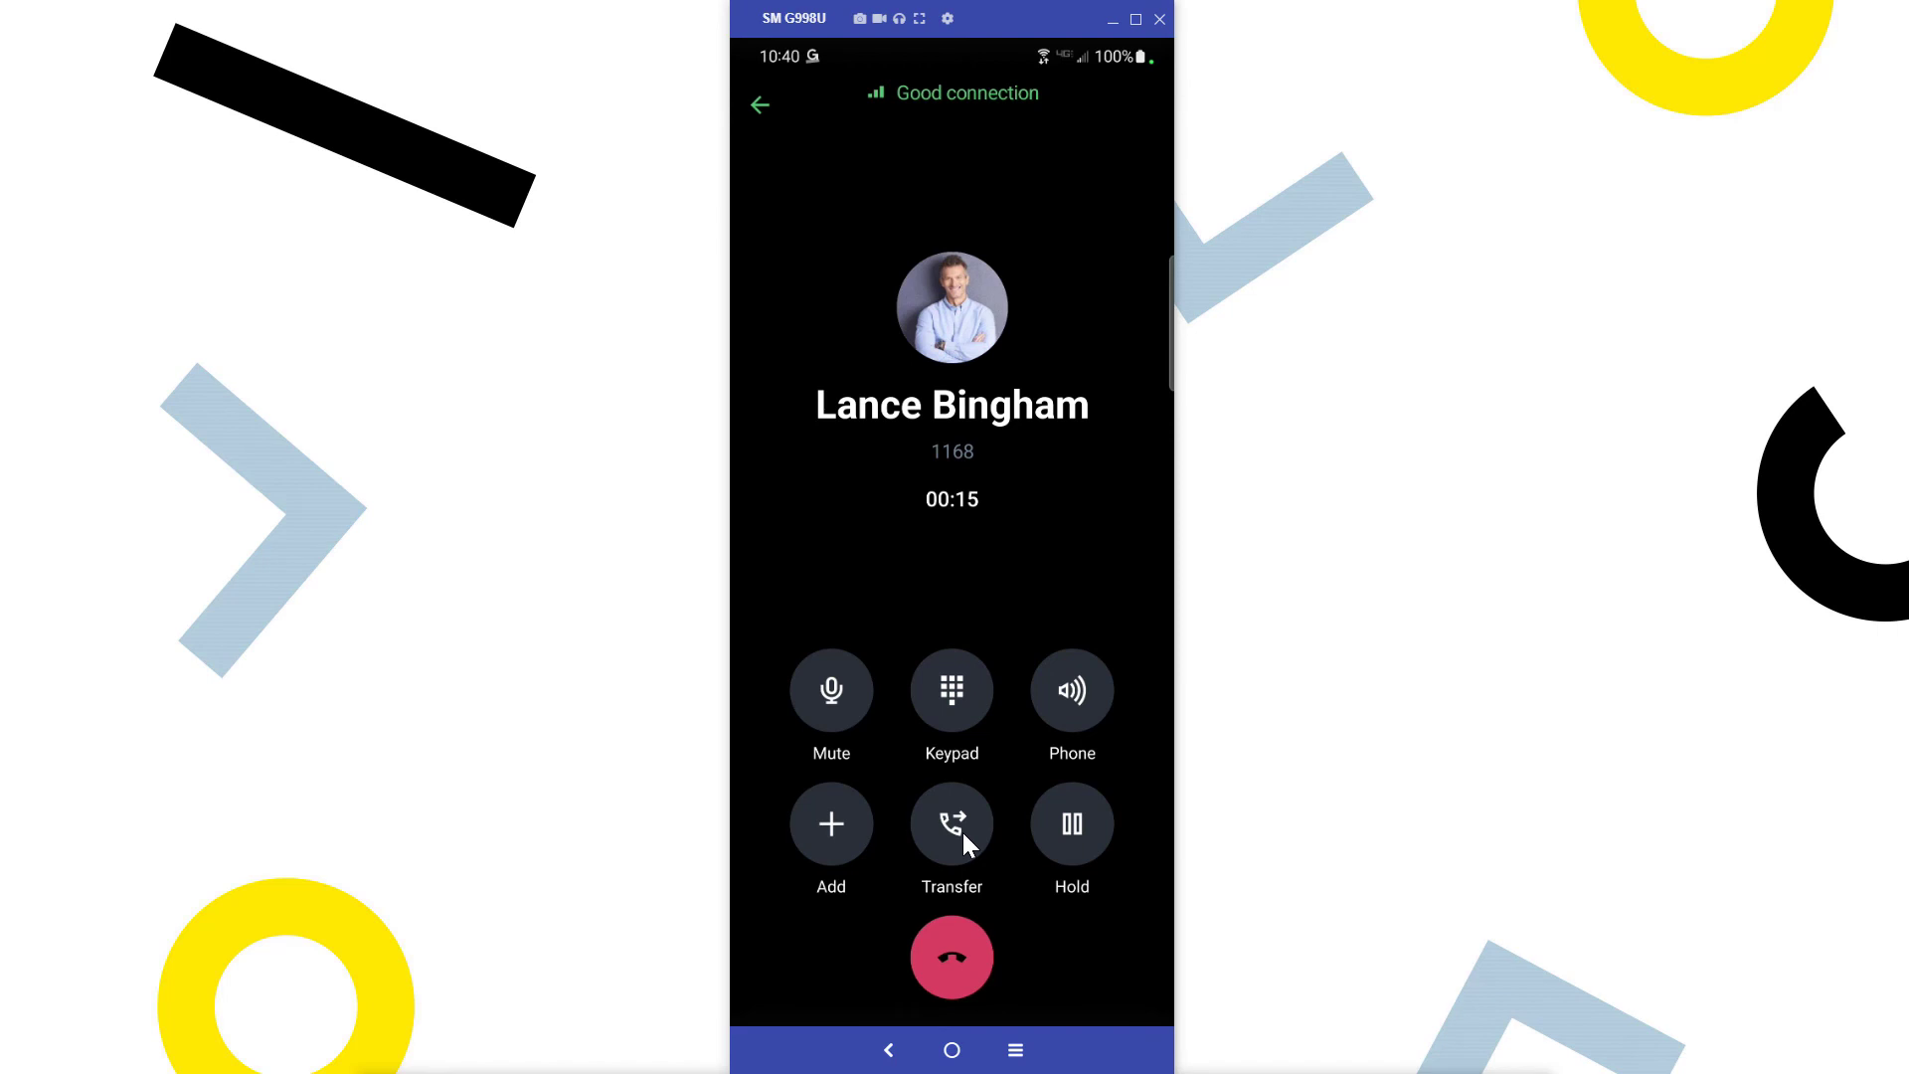
pyautogui.click(959, 830)
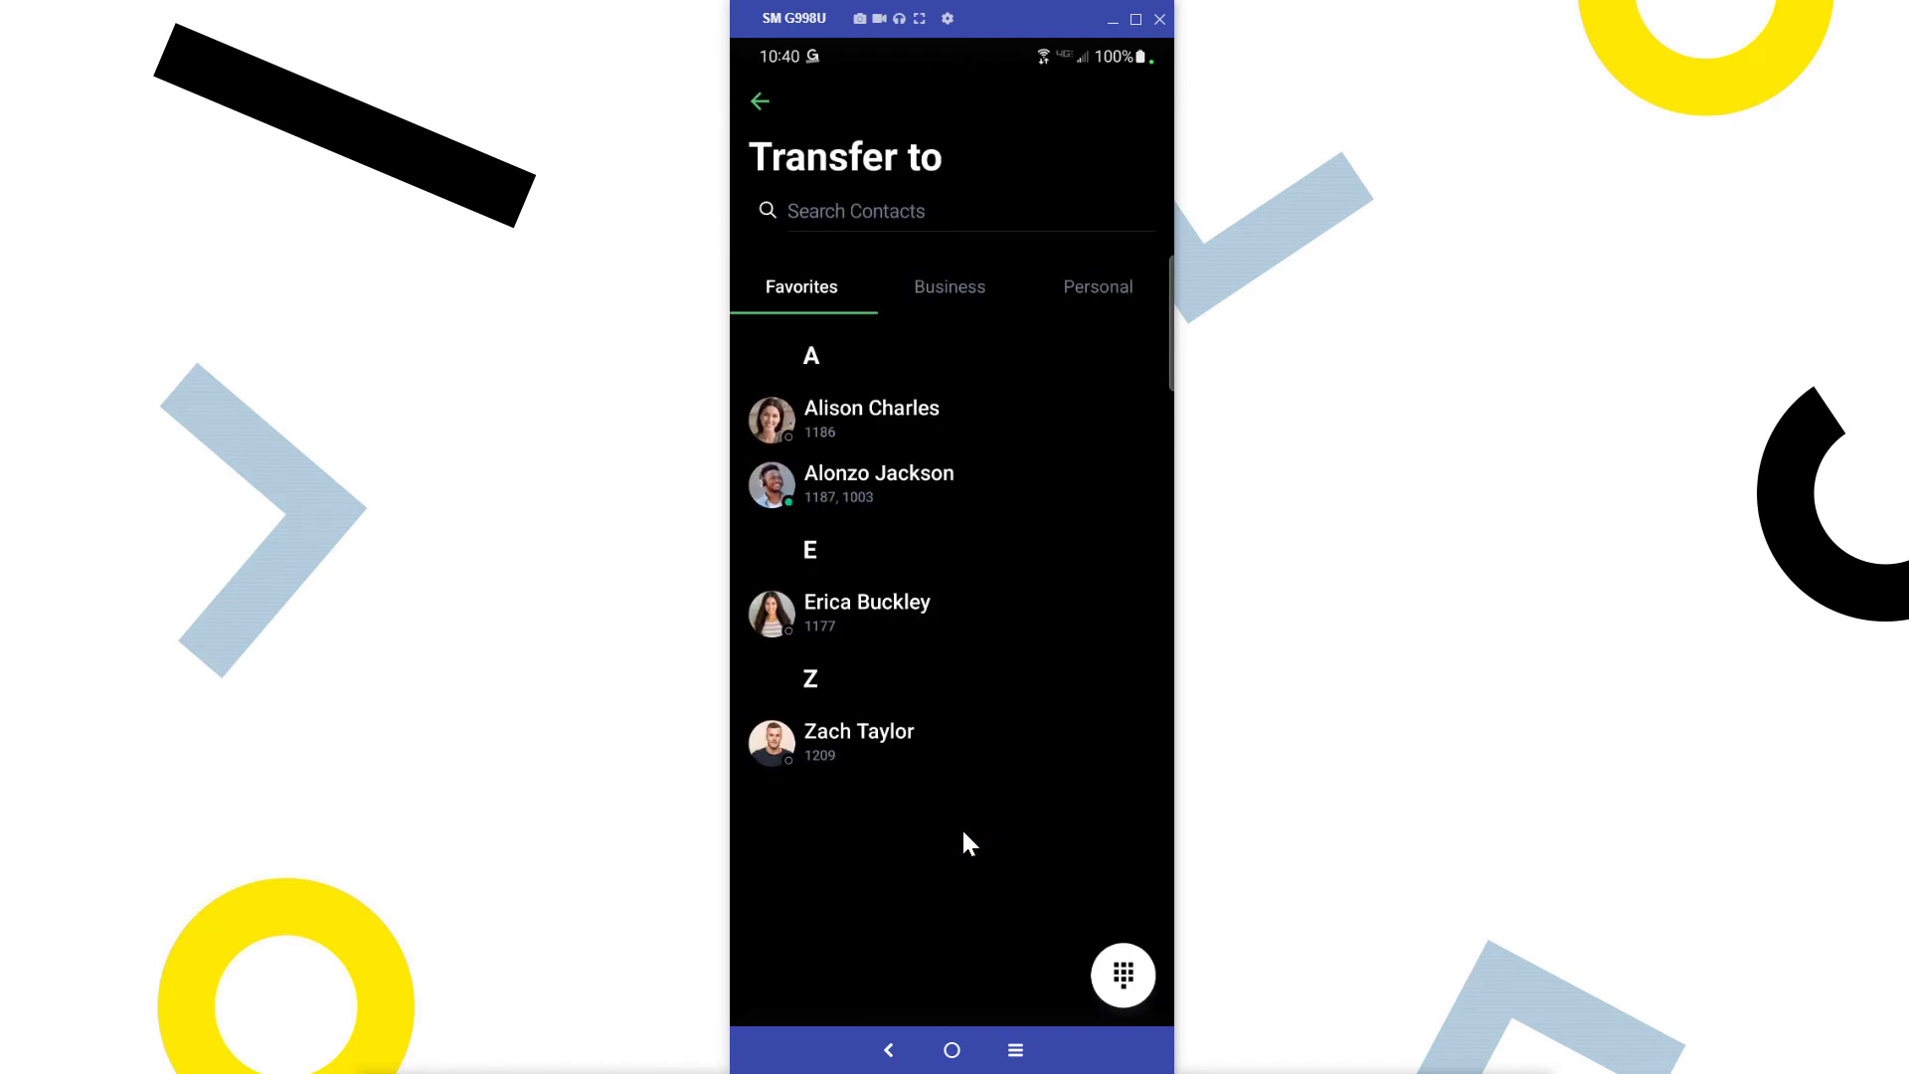
pyautogui.click(958, 312)
pyautogui.click(921, 734)
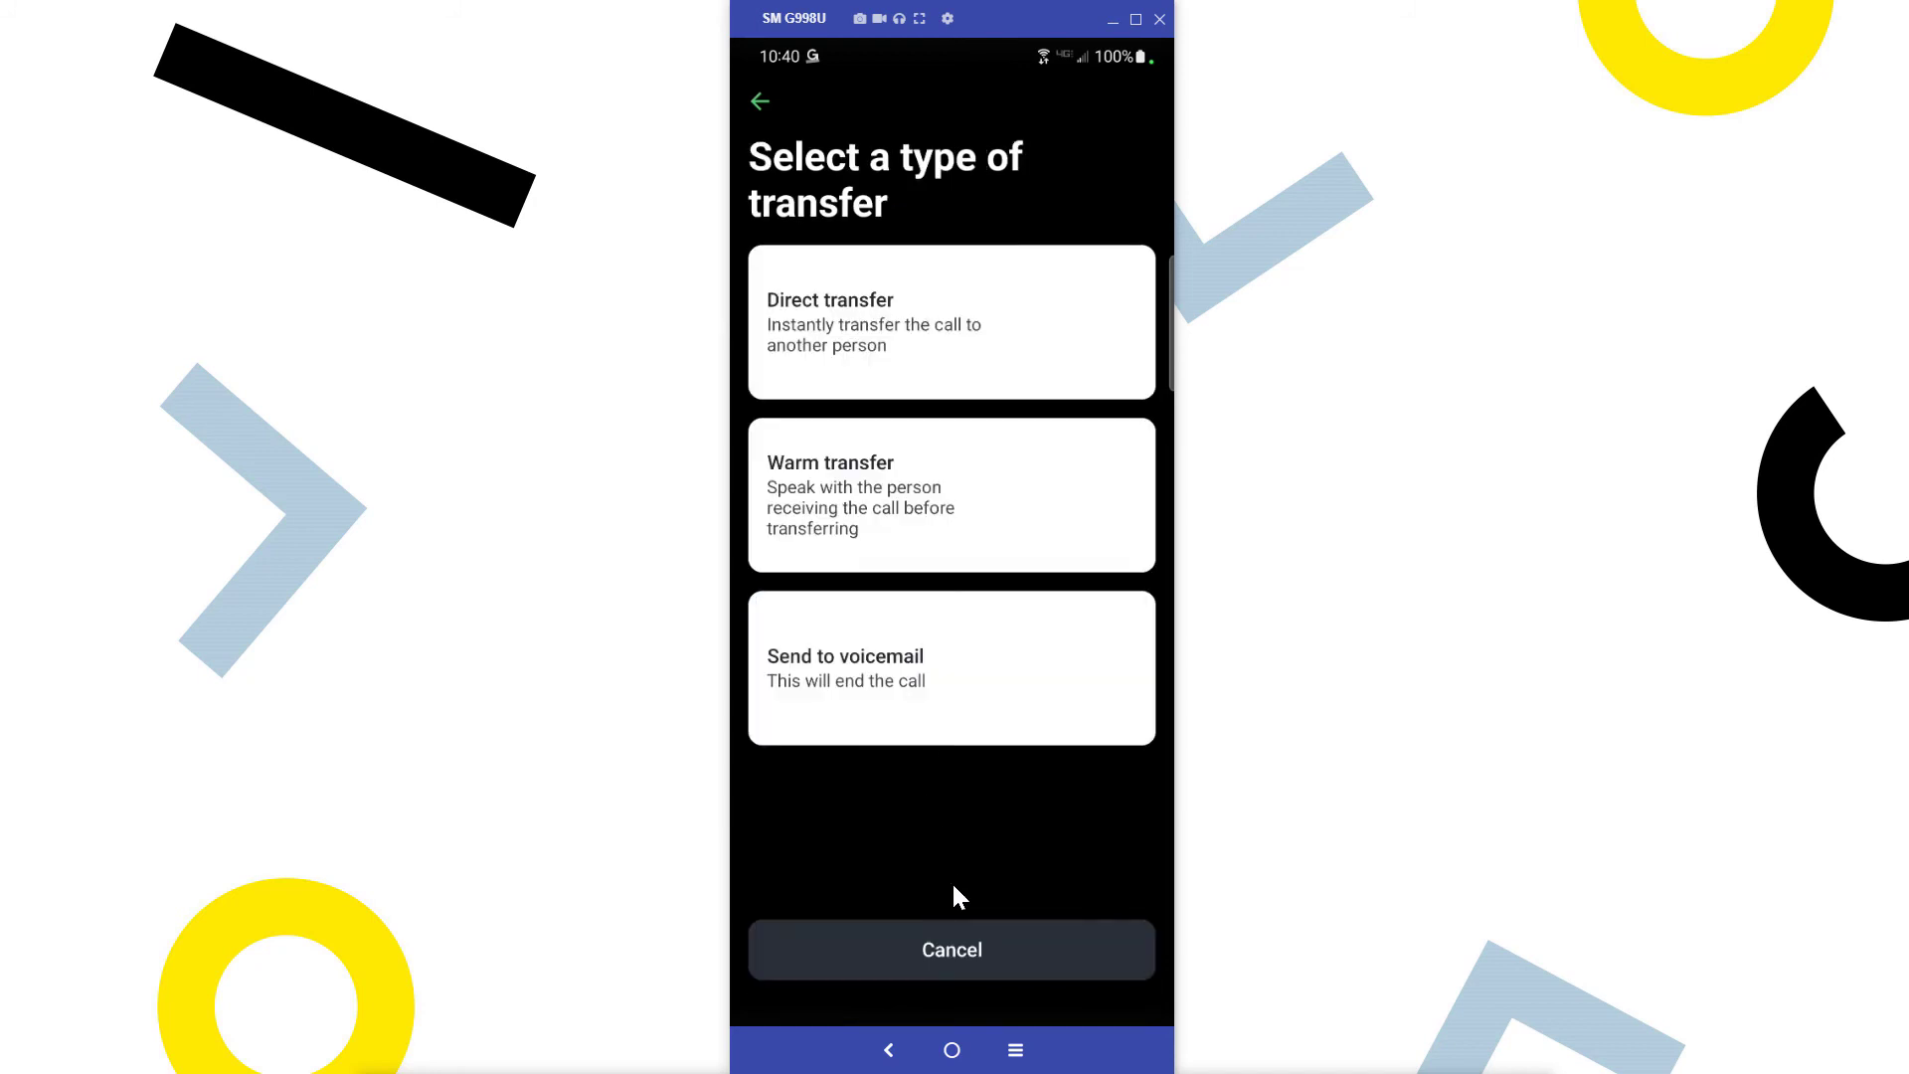
pyautogui.click(956, 947)
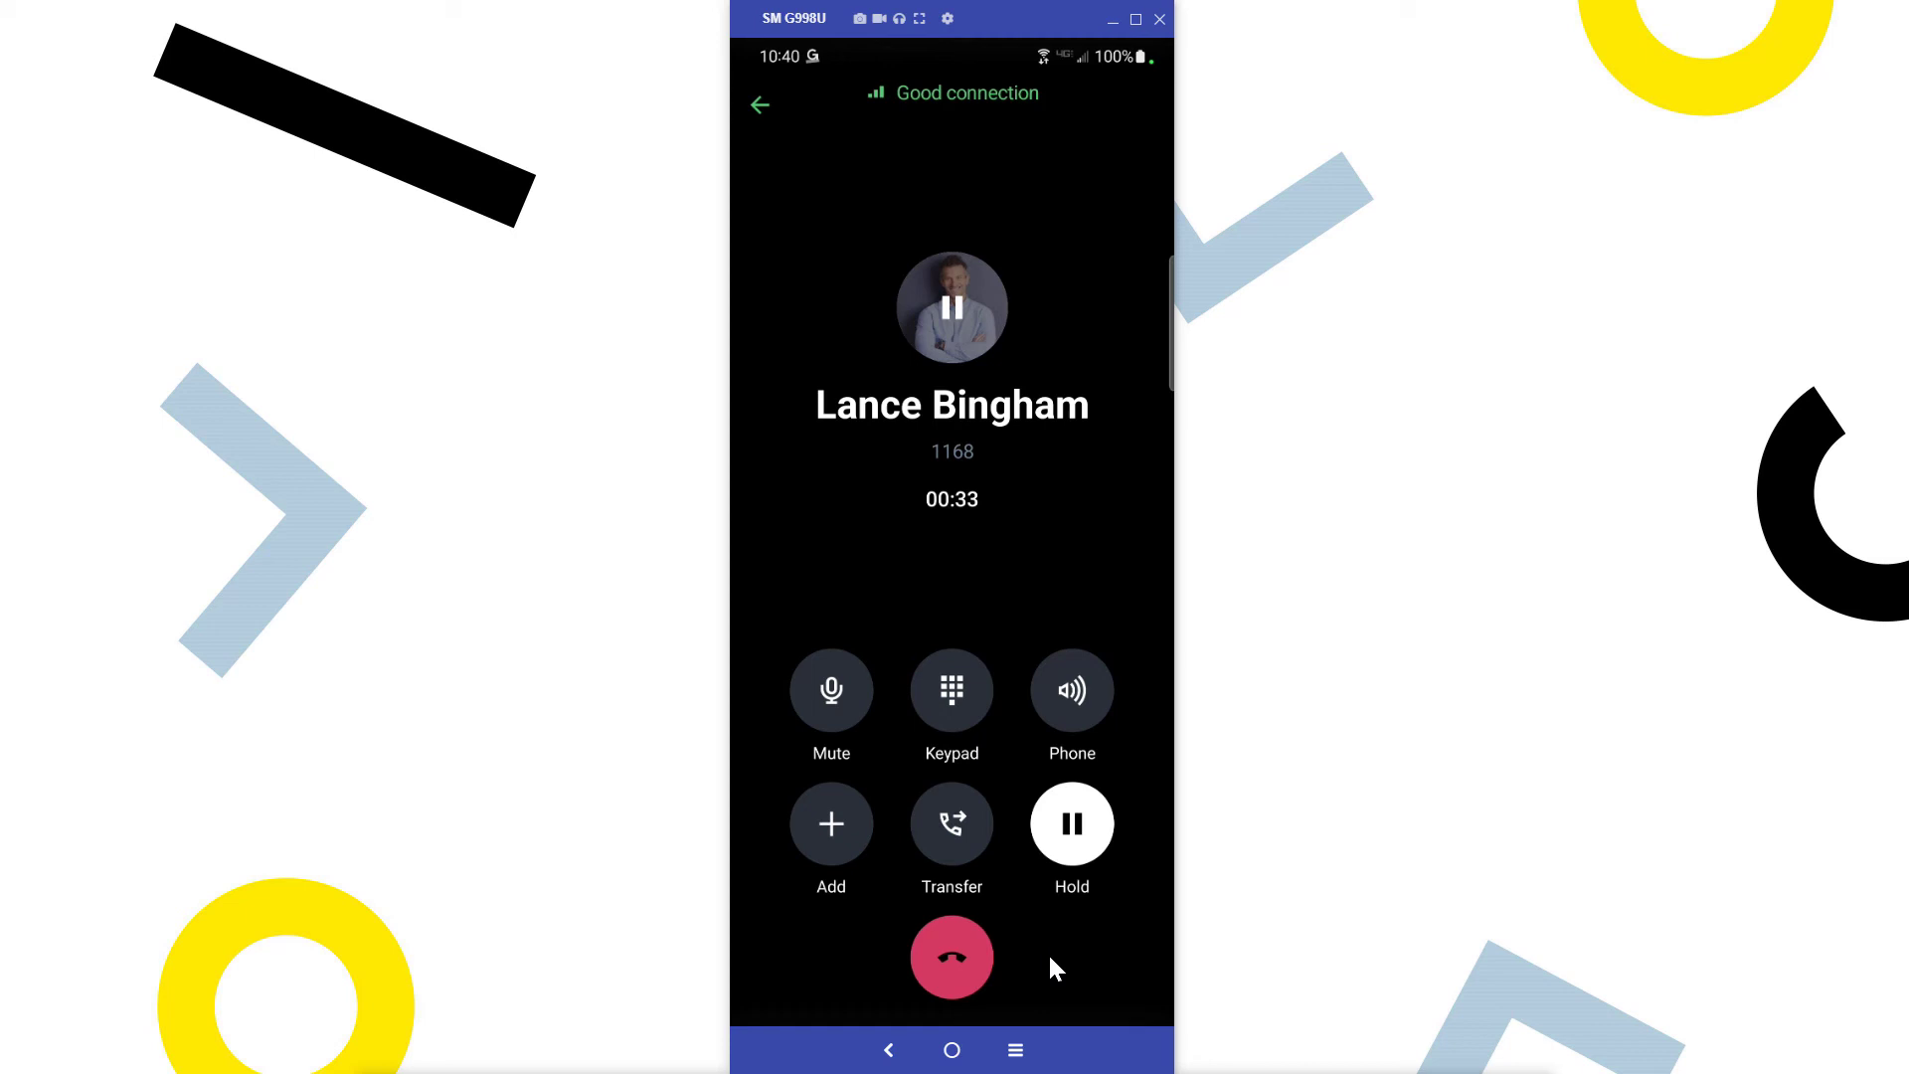
pyautogui.click(962, 945)
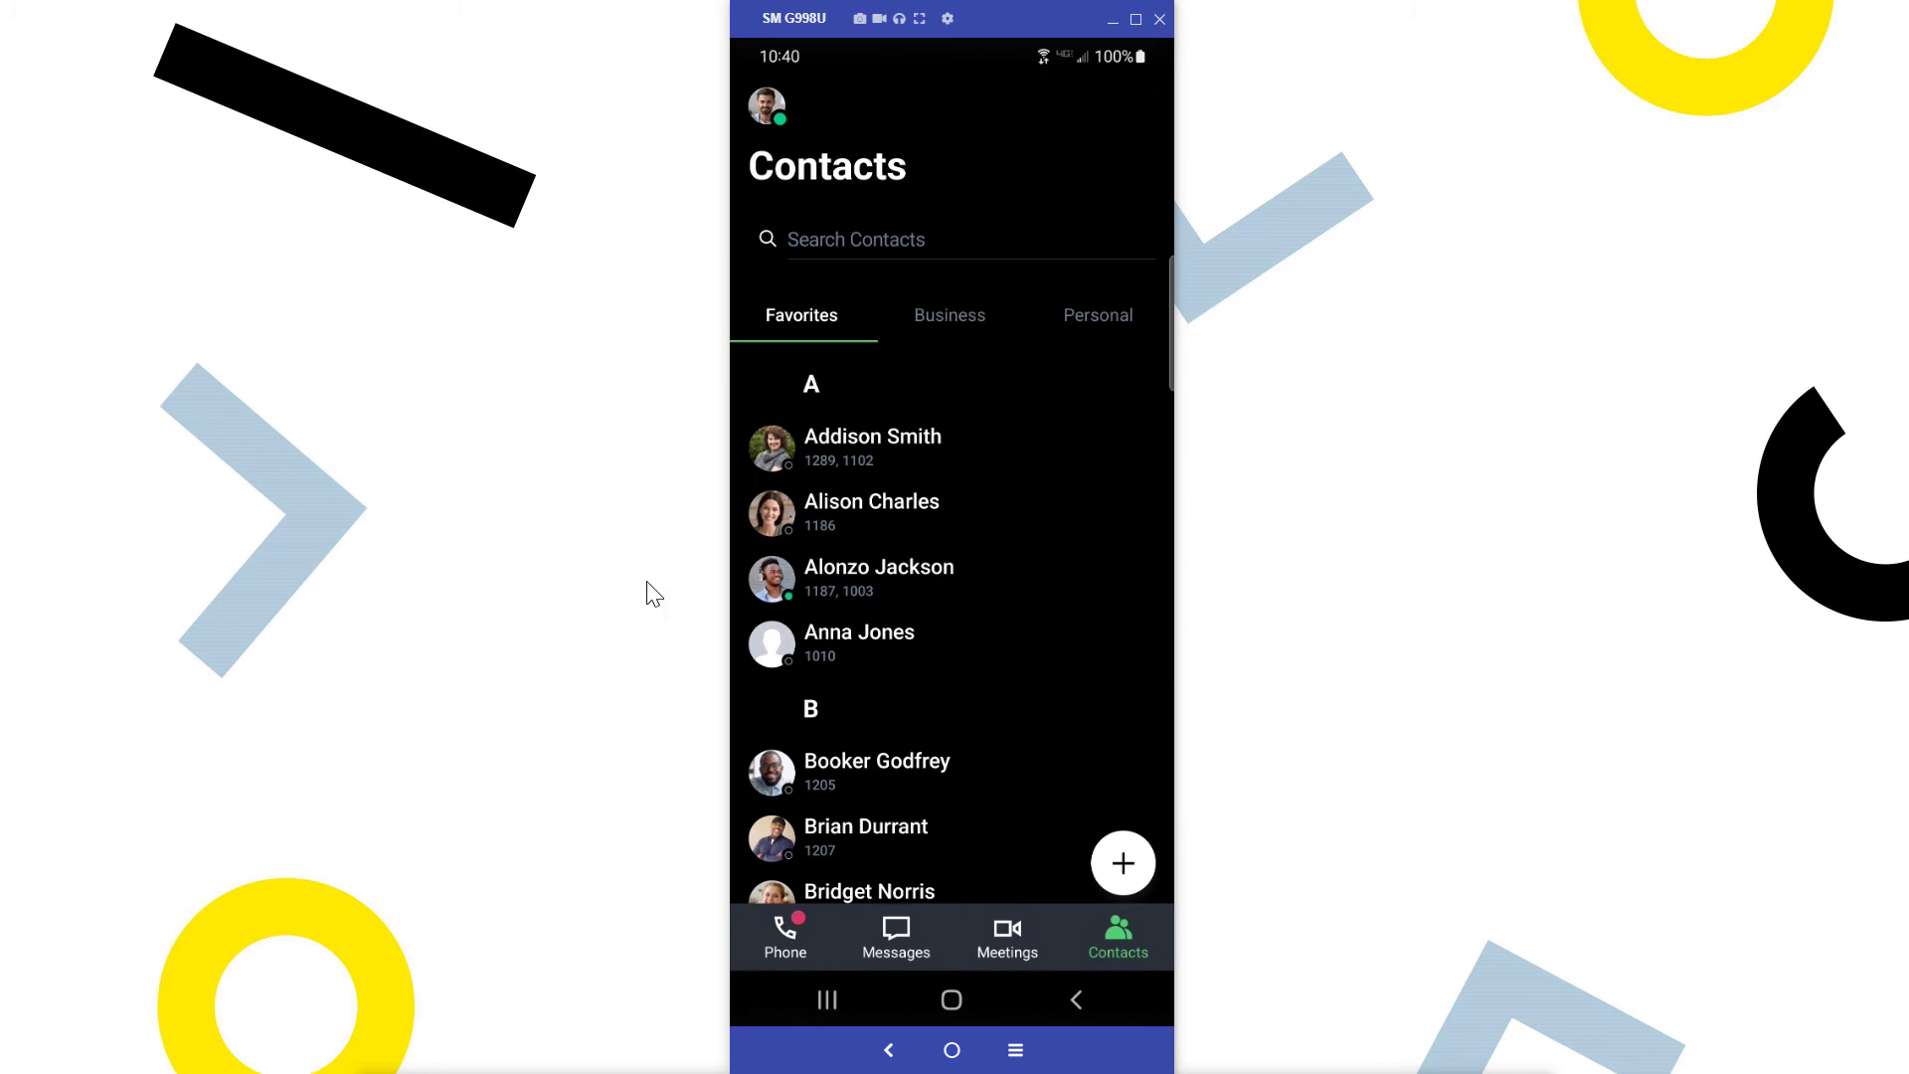
# - Join an existing meeting session by entering its session ID, and confirm readiness on the mic and camera preview
pyautogui.click(1004, 944)
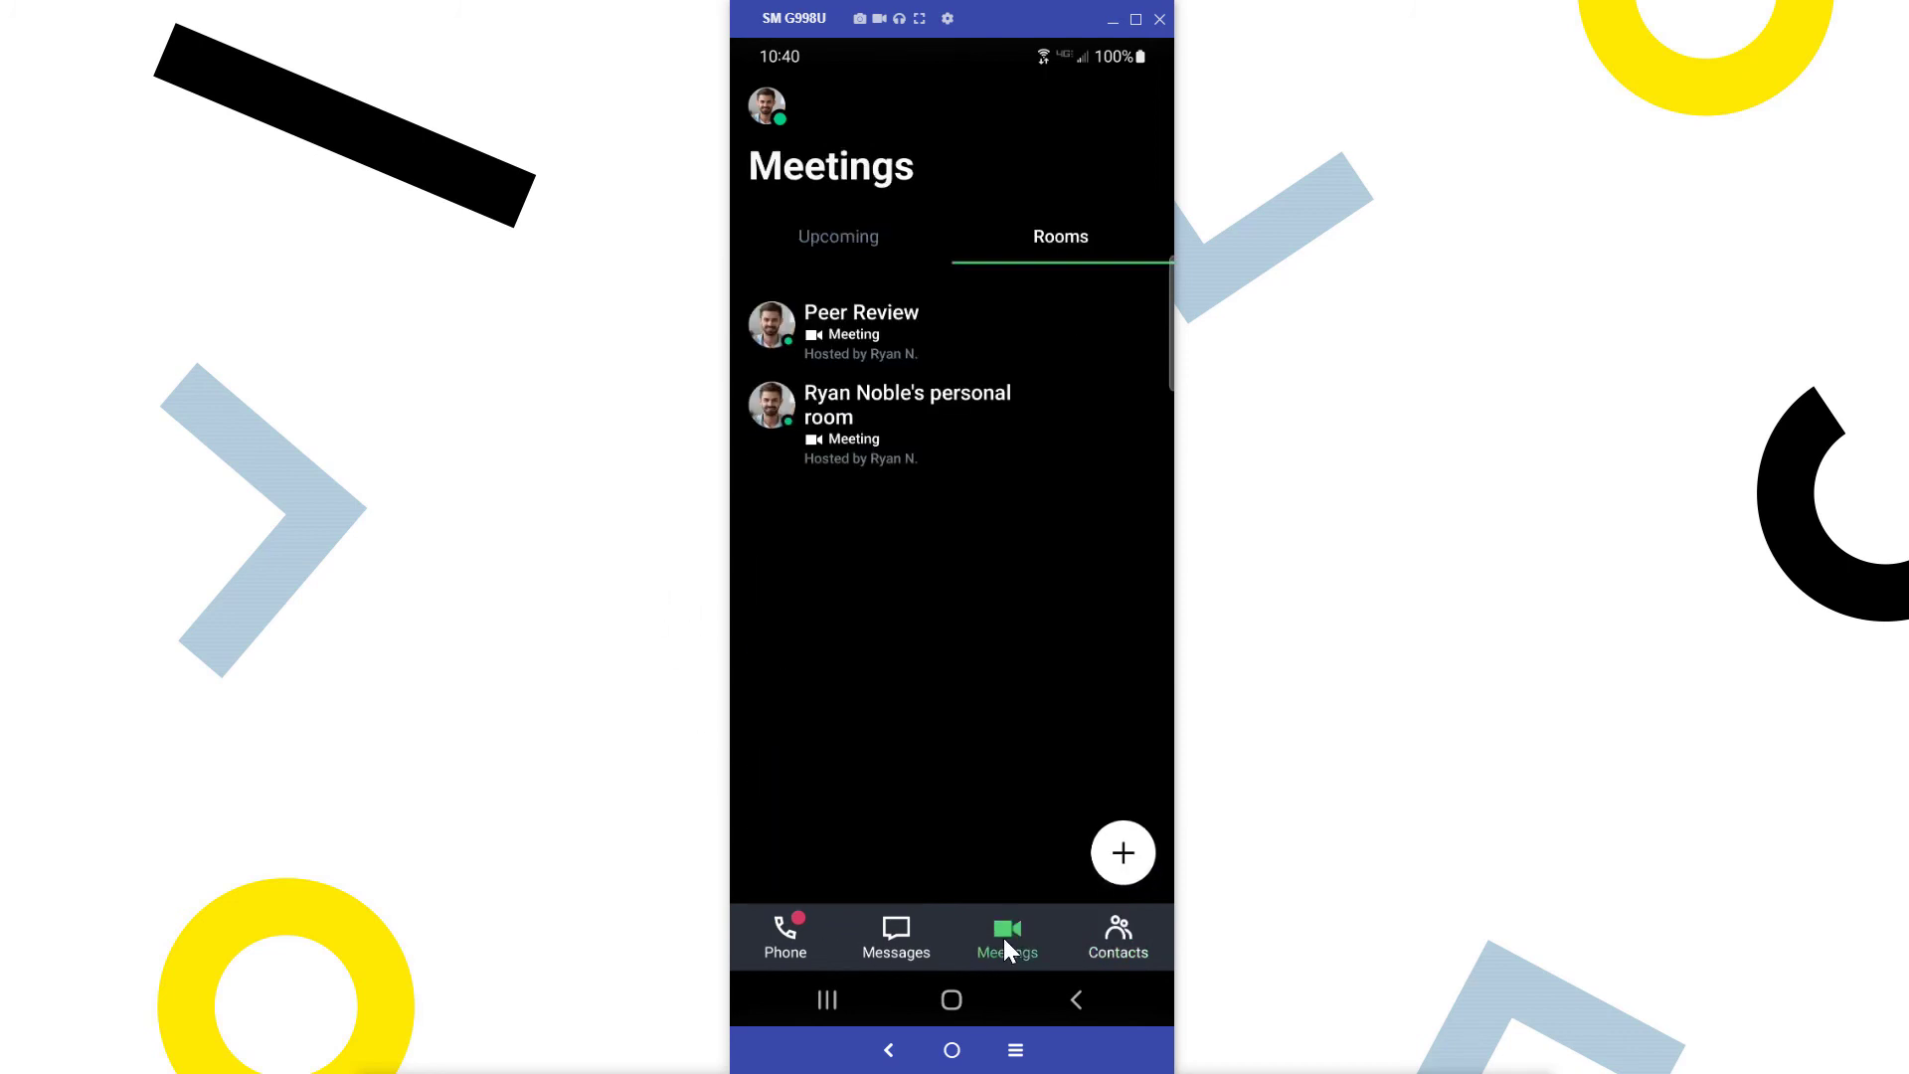
pyautogui.click(1108, 853)
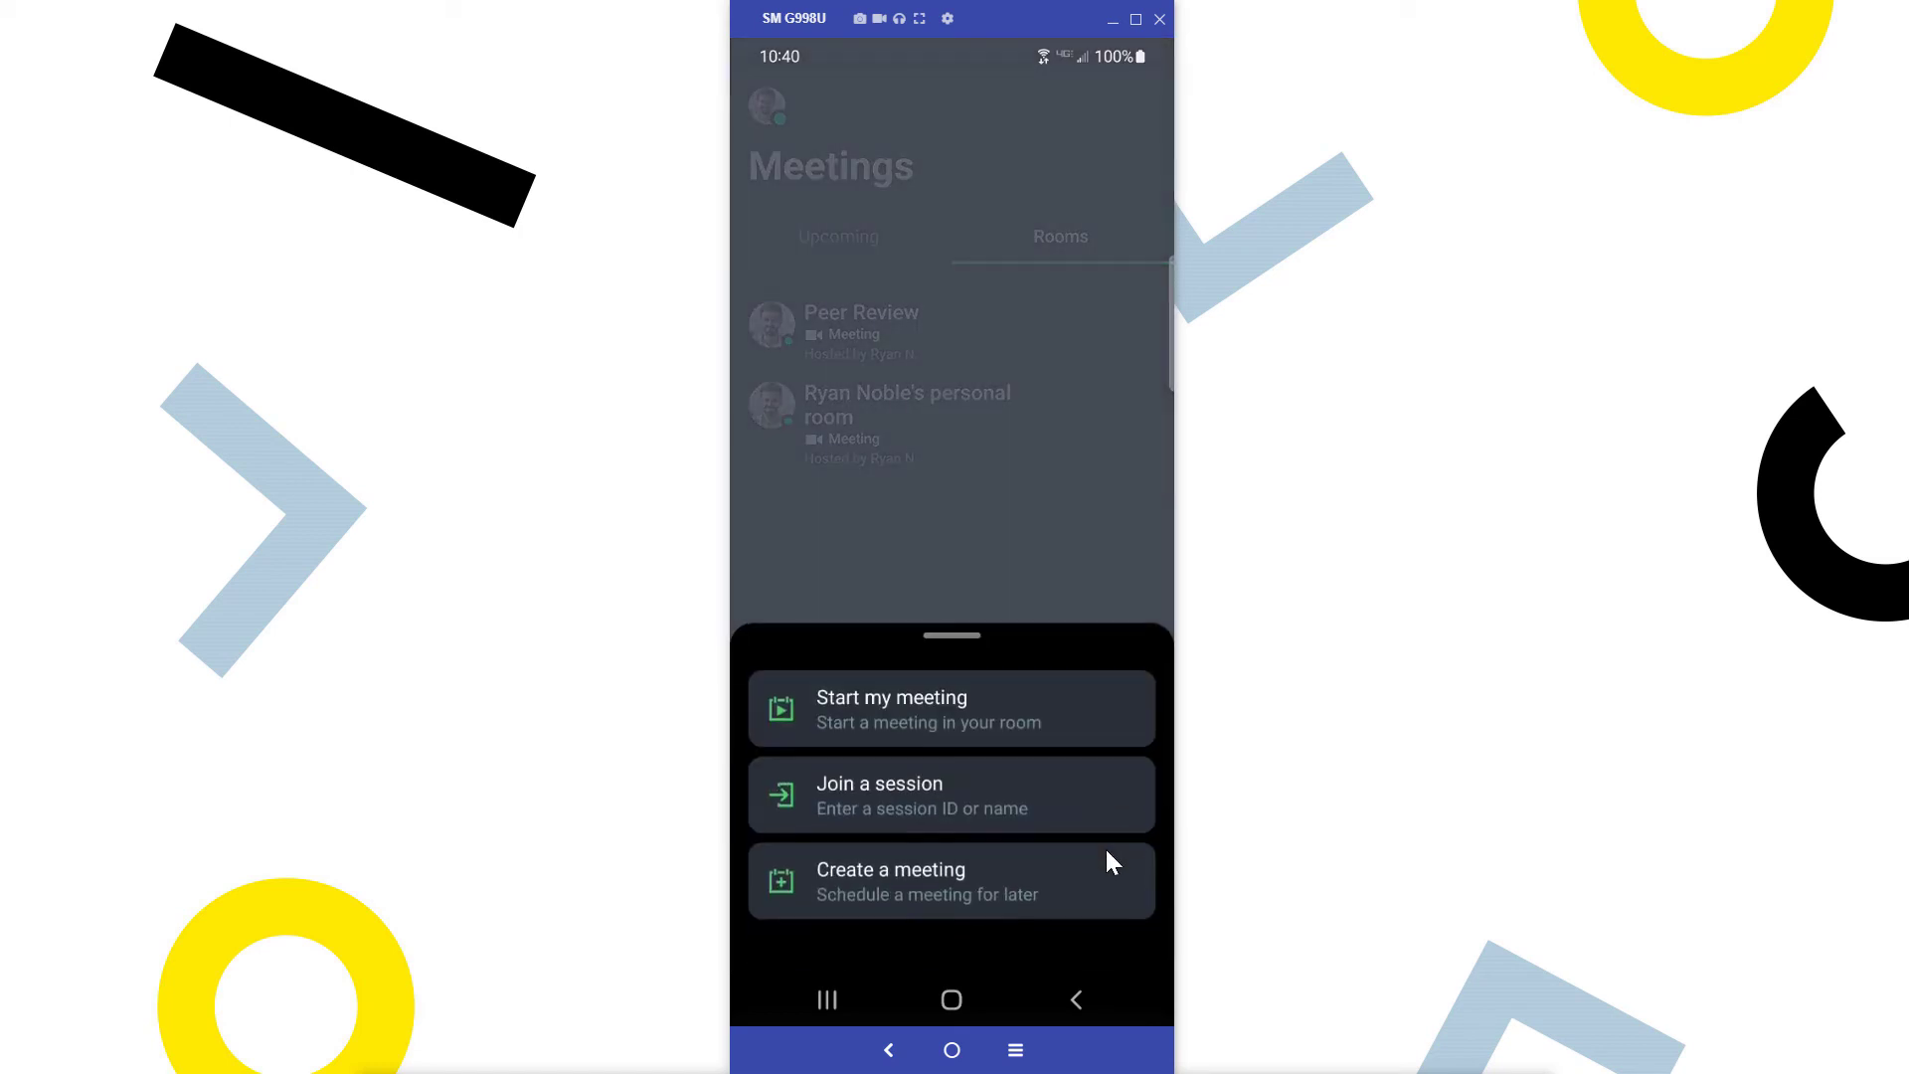
pyautogui.click(980, 796)
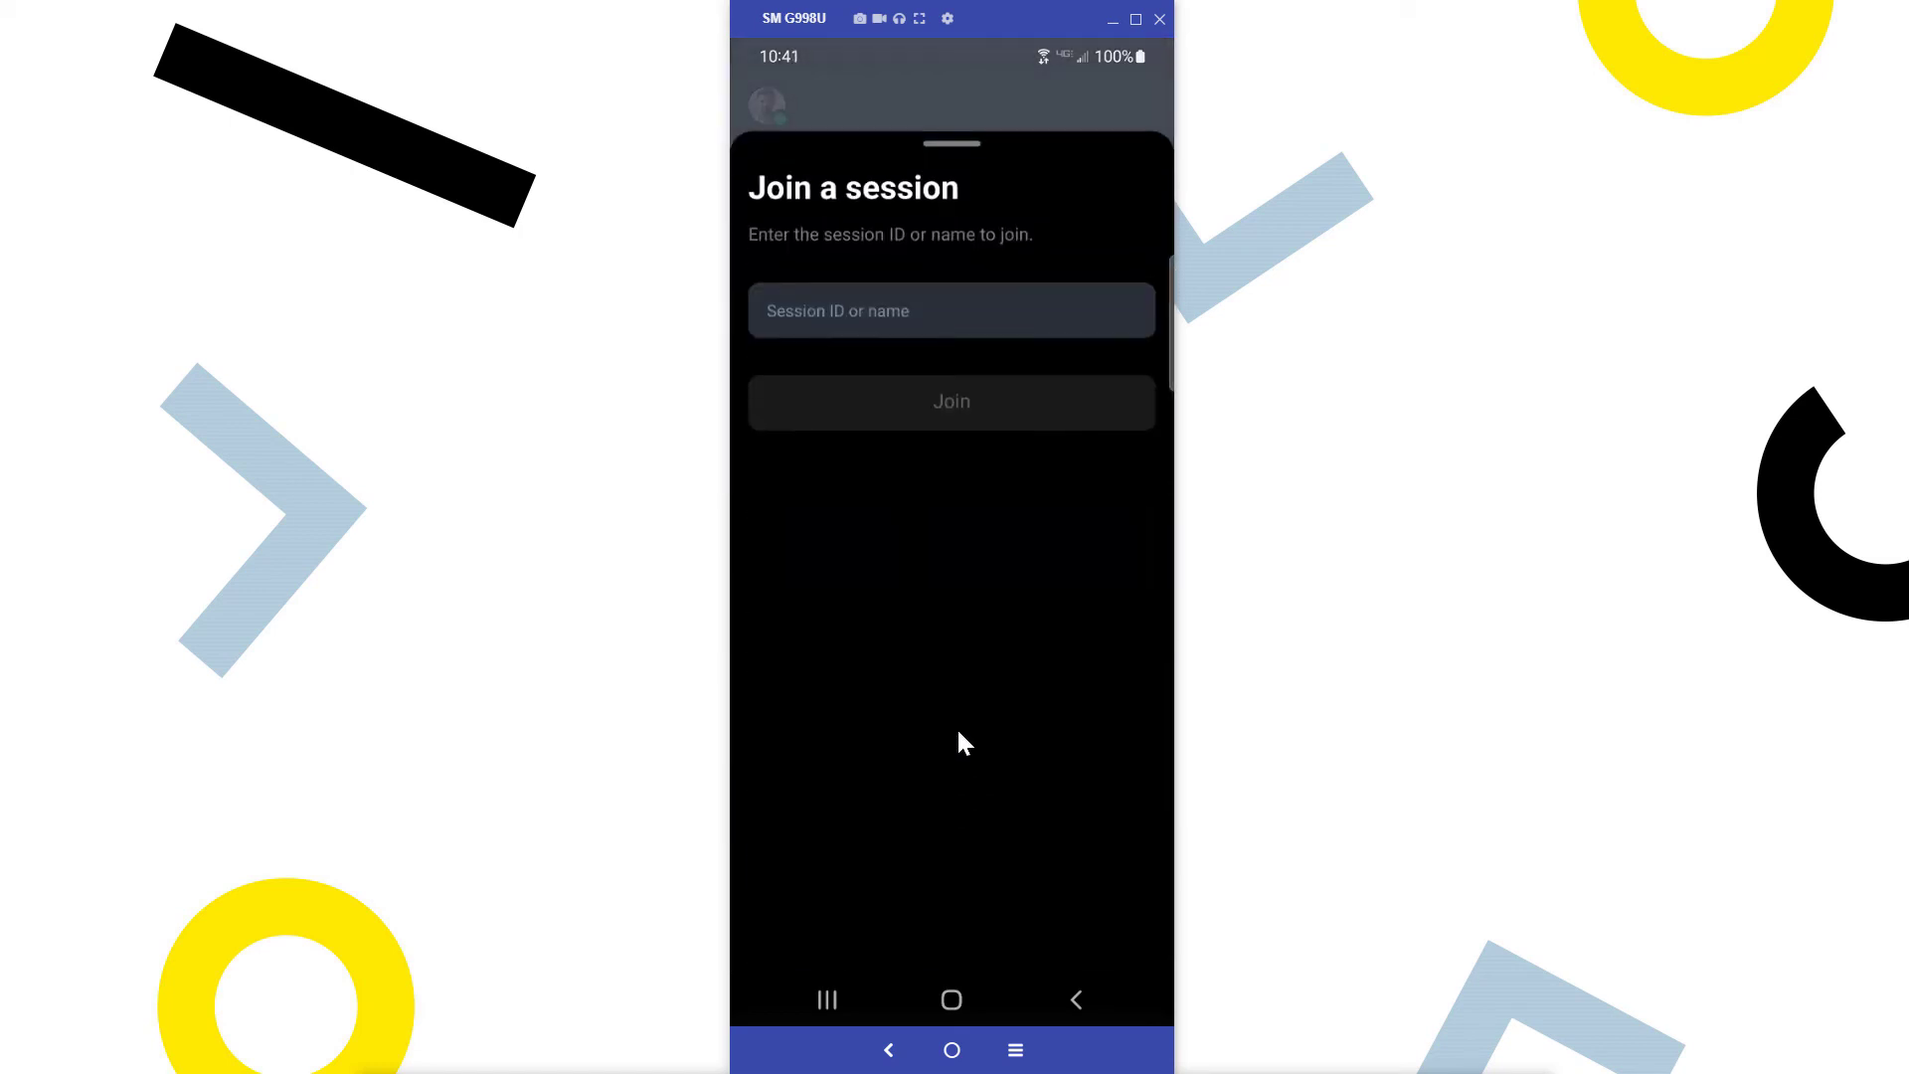
pyautogui.click(949, 312)
pyautogui.write('806-887-381')
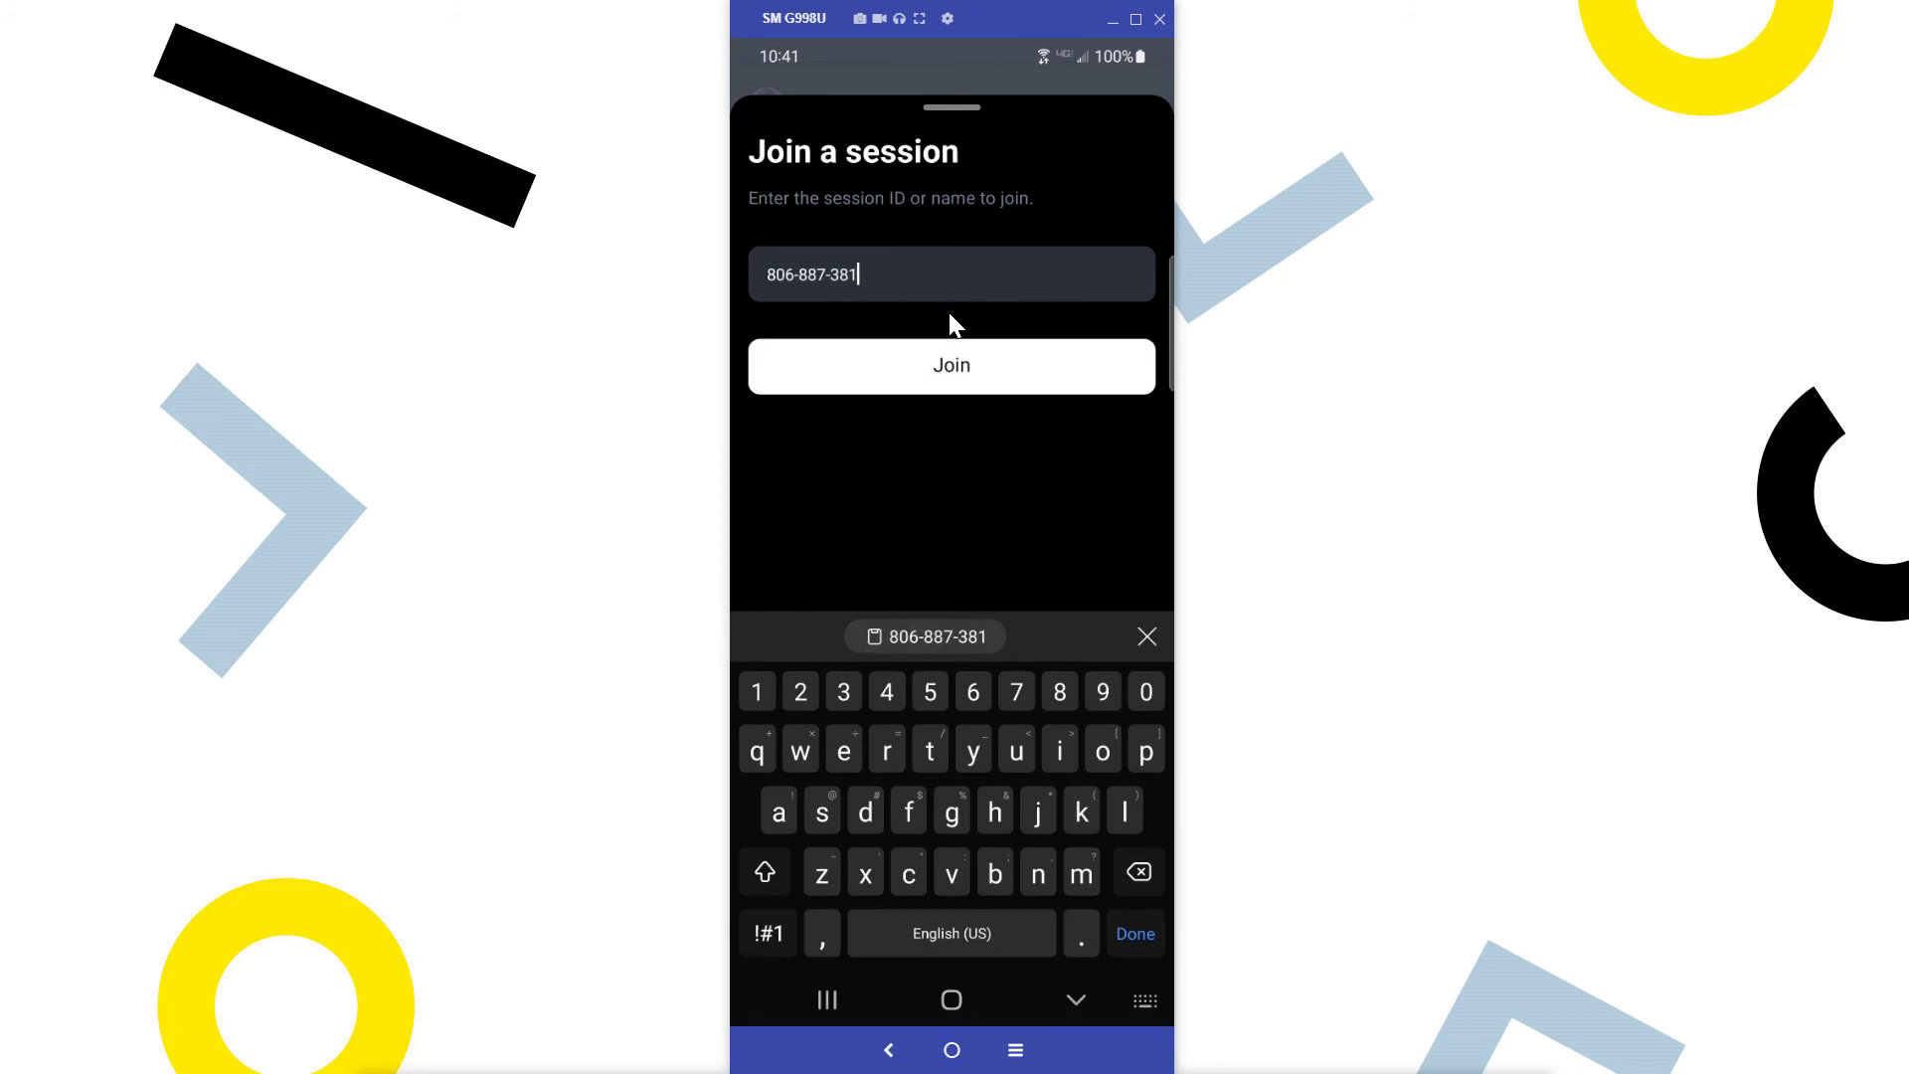
pyautogui.click(978, 376)
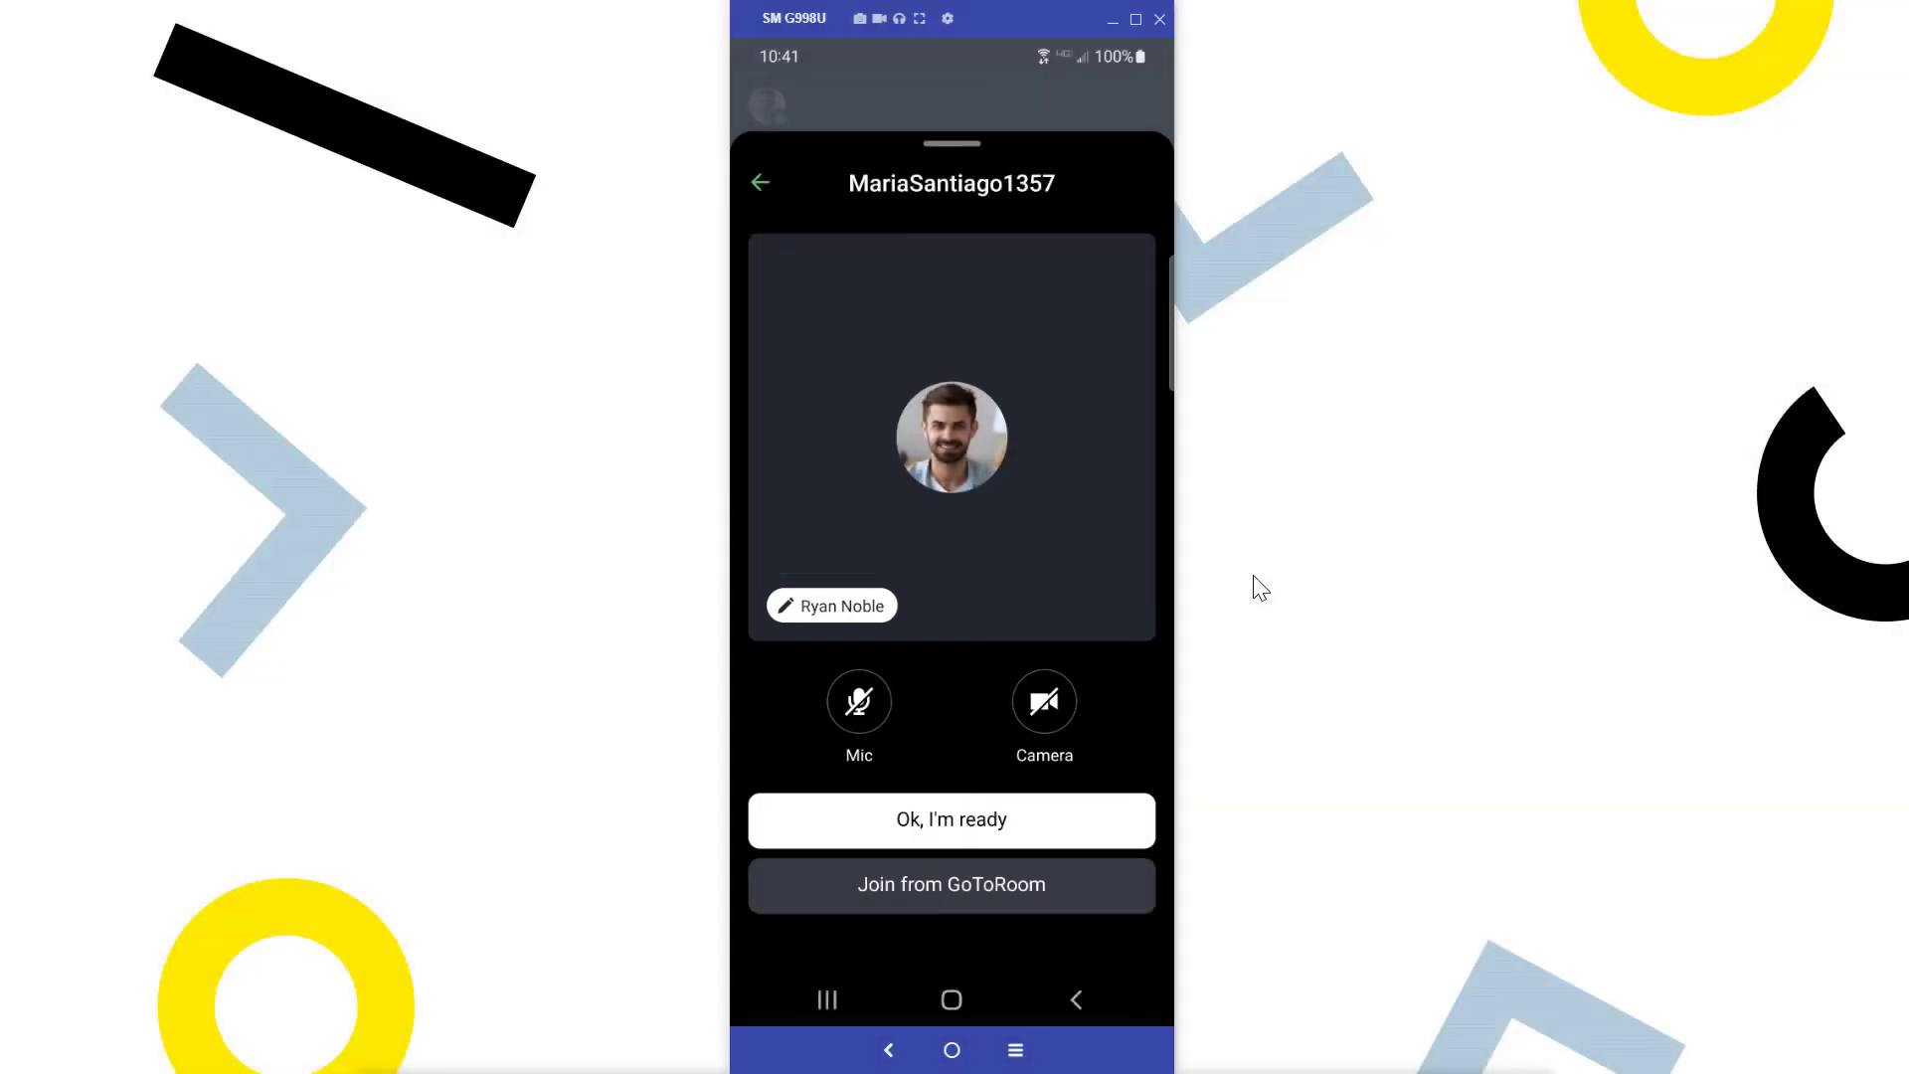
pyautogui.click(1044, 822)
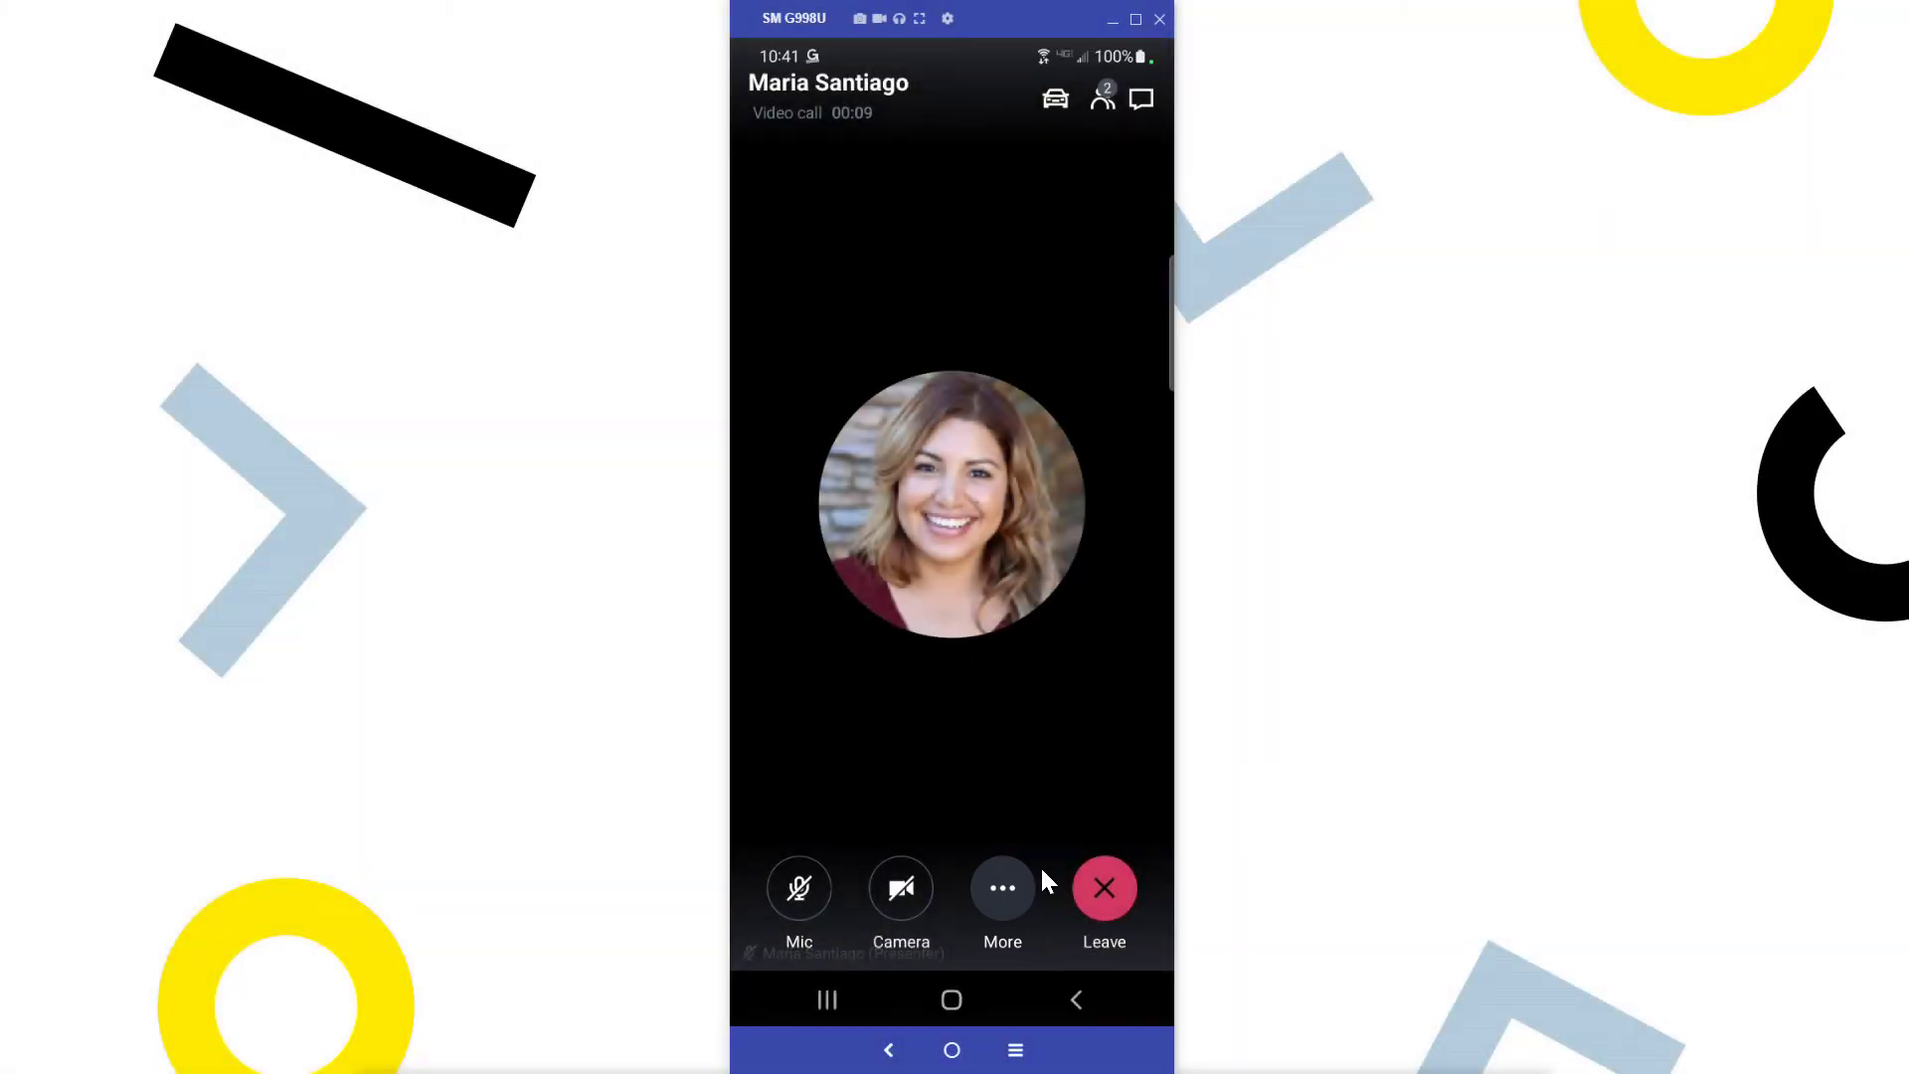
# - View the meeting's additional options for sharing, recording, participants and session settings, and dismiss them
pyautogui.click(1003, 889)
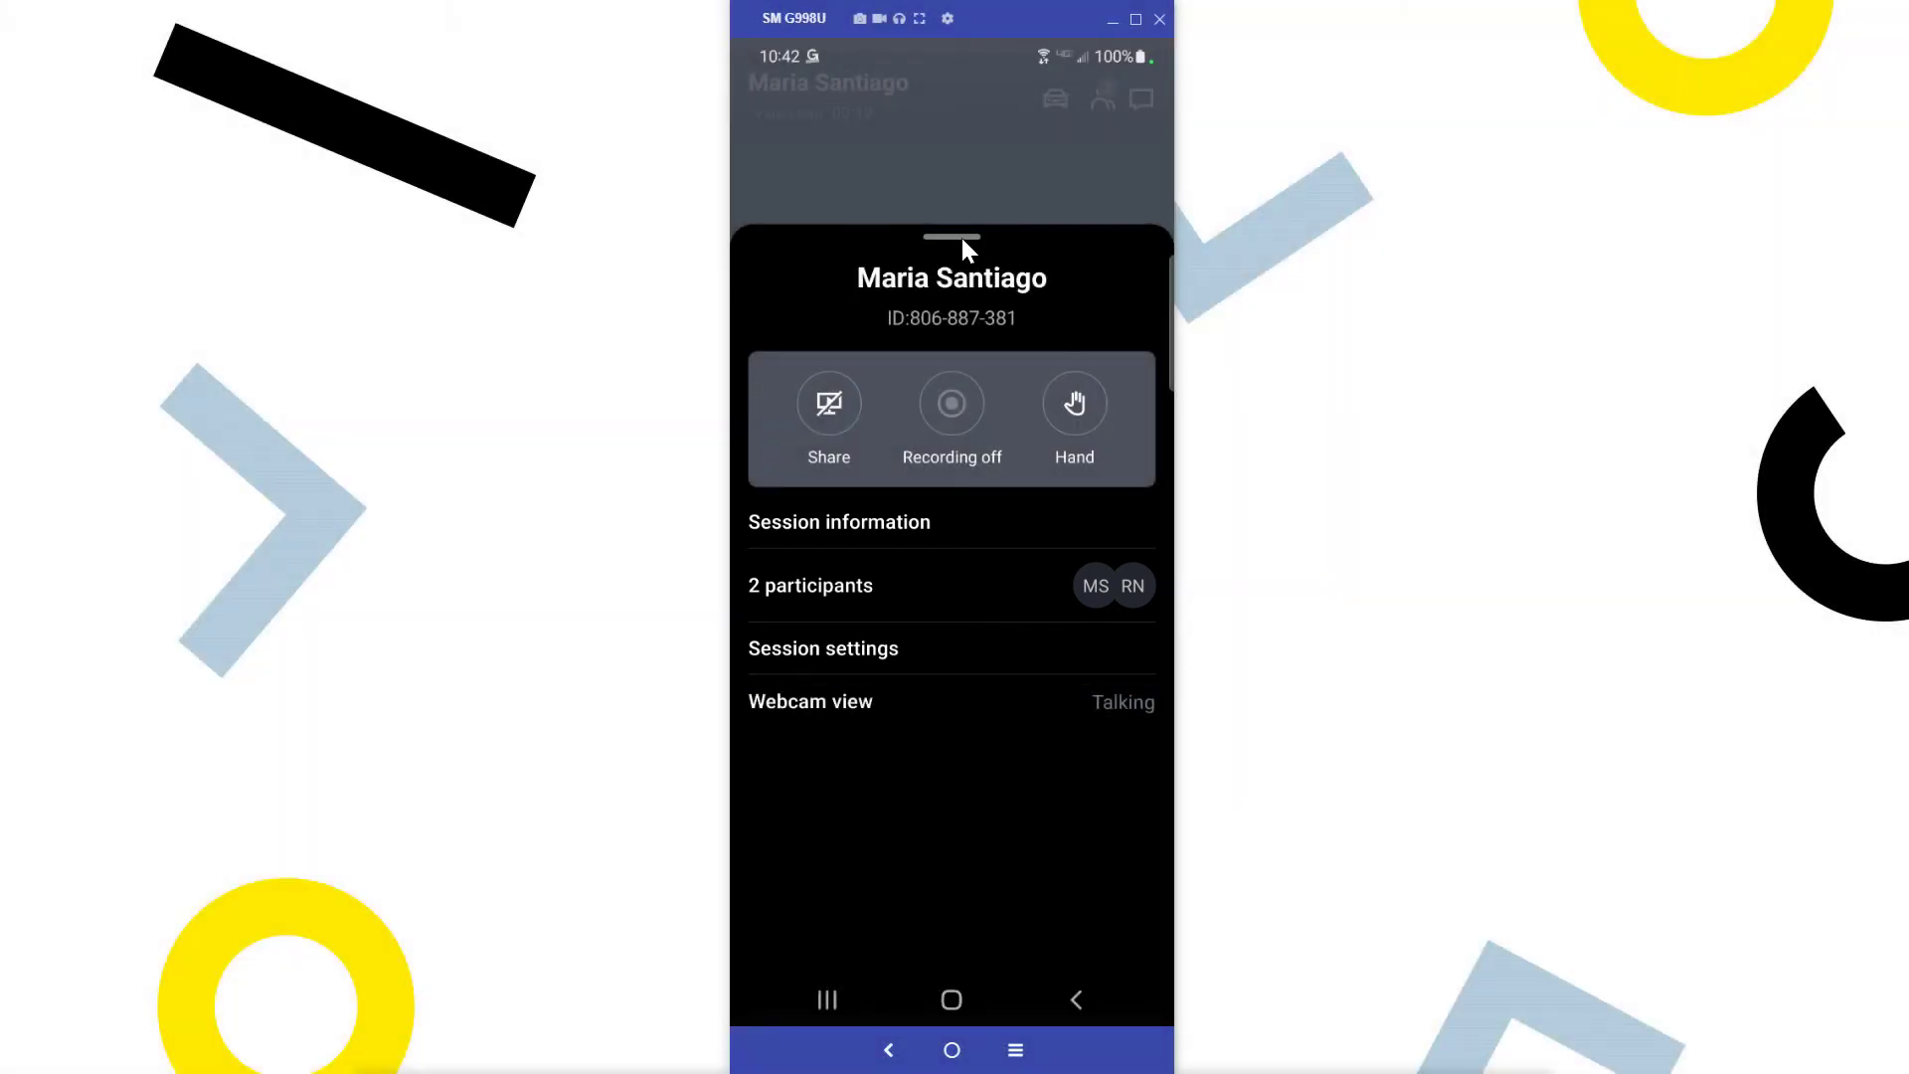
pyautogui.moveTo(963, 248); pyautogui.dragTo(1005, 887)
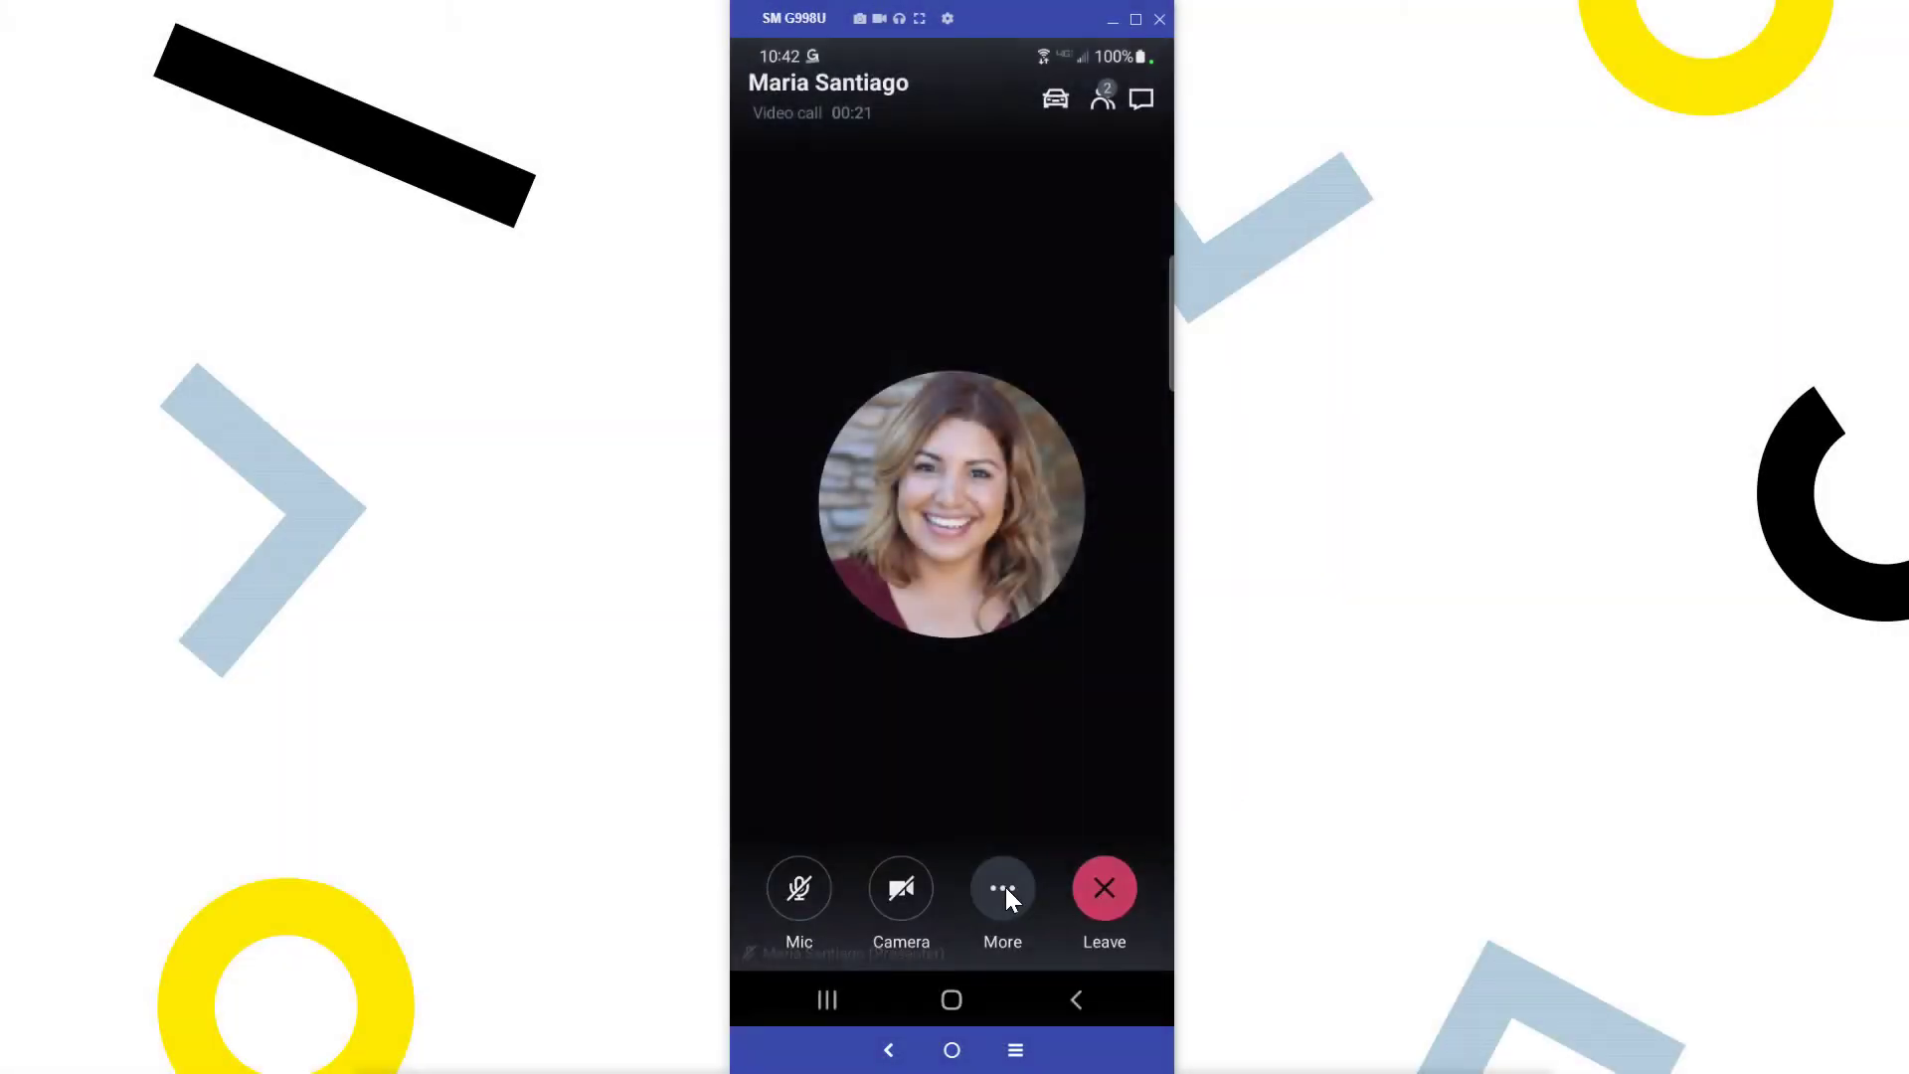